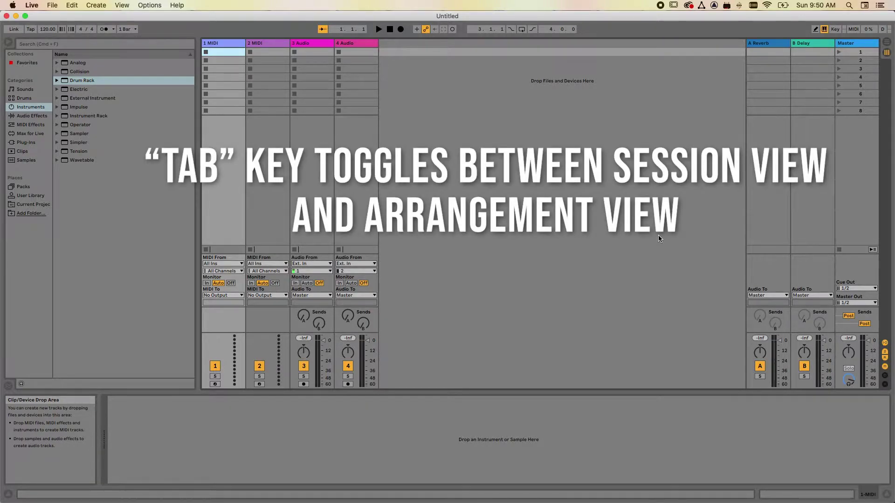
# Switch to Arrangement View to show the four tracks along the bar timeline
pyautogui.press('Tab')
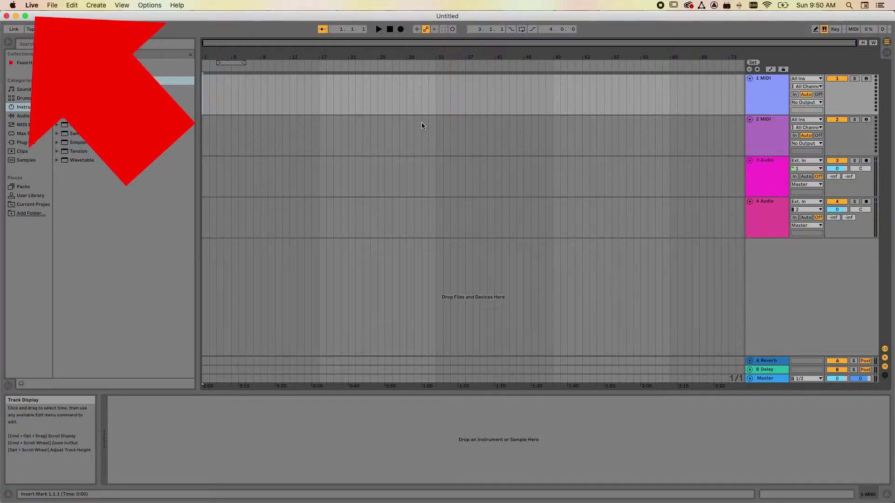
# In the Link/MIDI preferences, turn on Track and Remote for the Keystation Mini 32 input
pyautogui.click(29, 5)
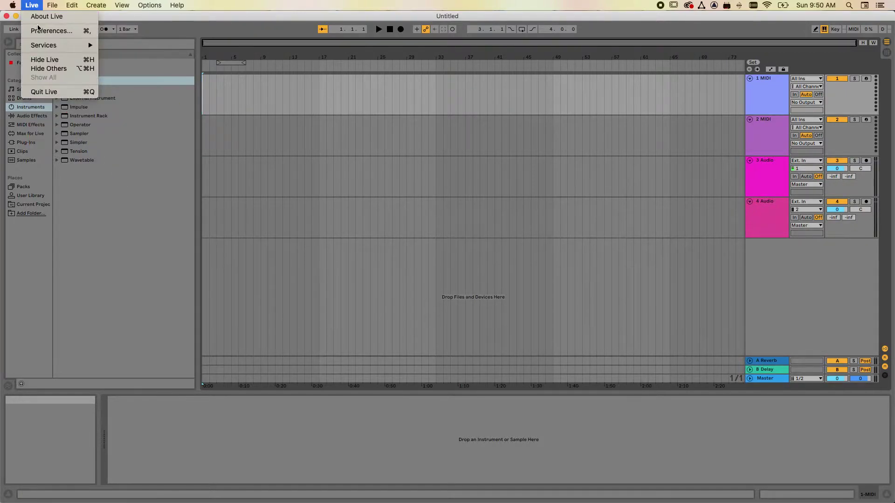
pyautogui.click(50, 31)
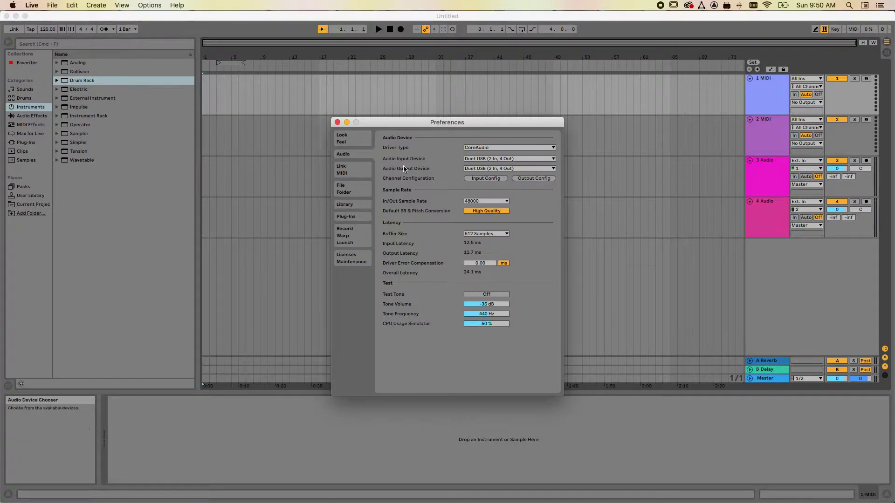
pyautogui.click(359, 171)
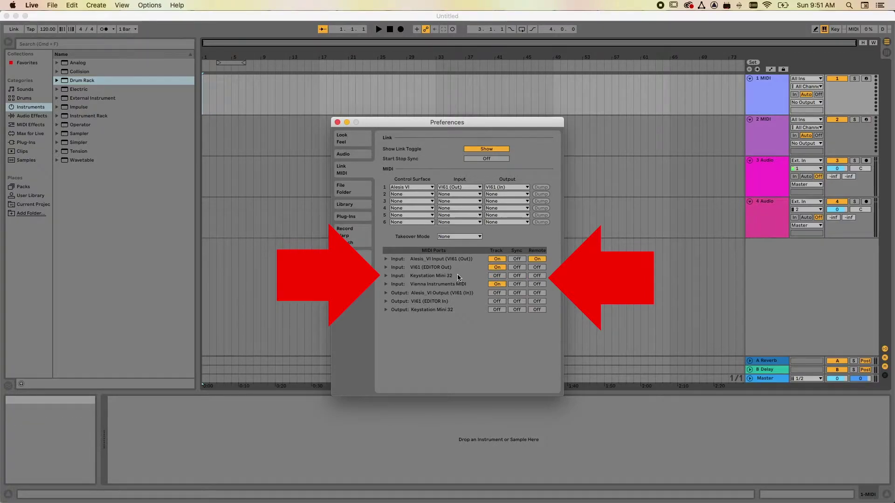
pyautogui.click(497, 275)
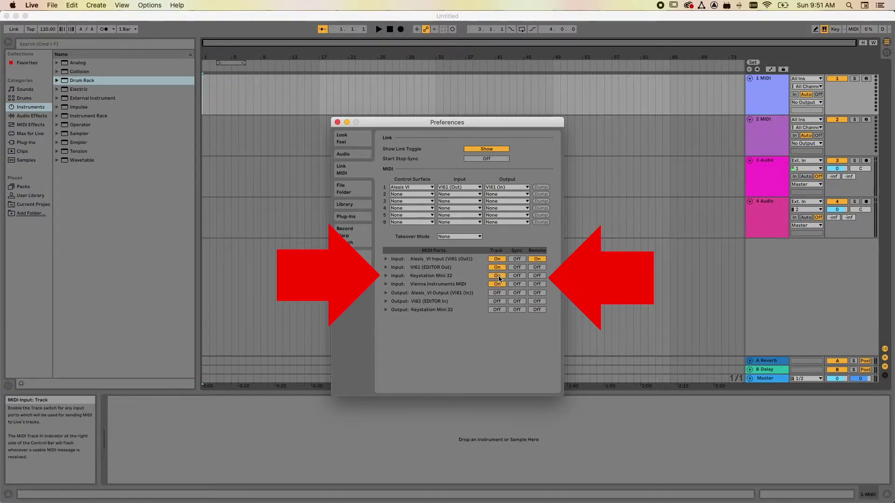
pyautogui.click(537, 276)
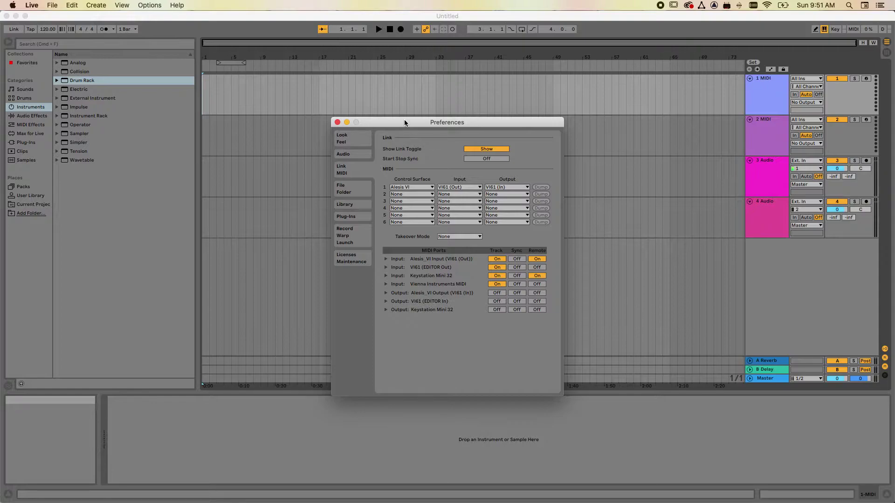
pyautogui.click(337, 122)
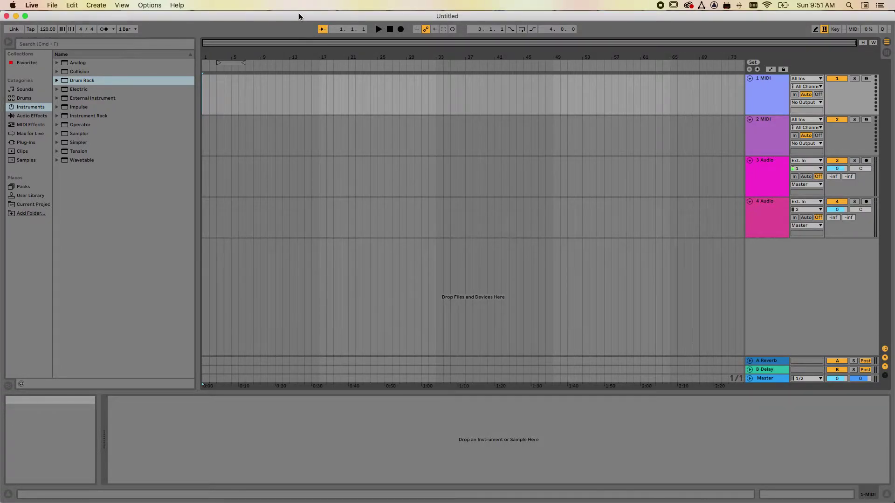
# Load the Analog Jah.adg kit from the Drums browser onto track 1
pyautogui.click(299, 15)
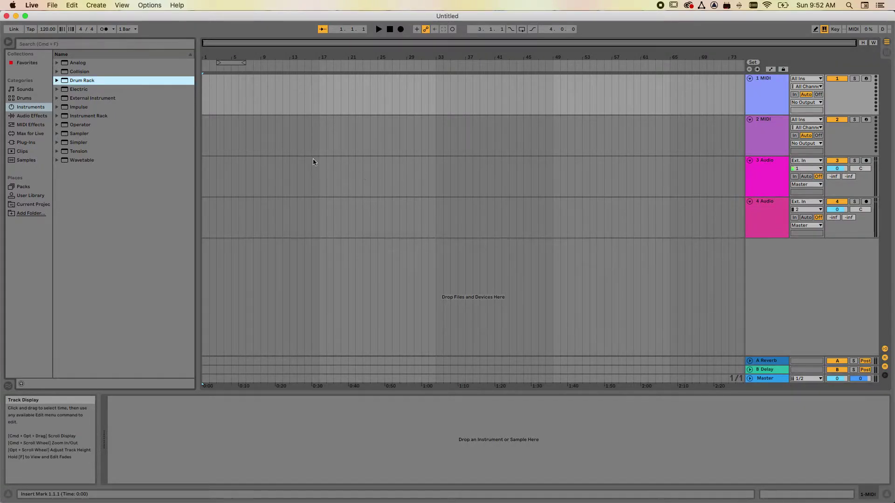
pyautogui.click(25, 99)
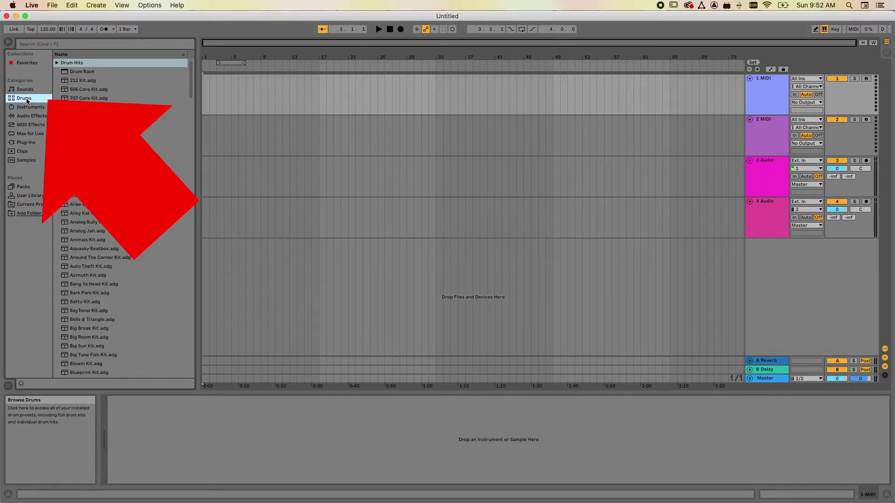
pyautogui.scroll(-3, 105, 221)
pyautogui.scroll(-3, 104, 222)
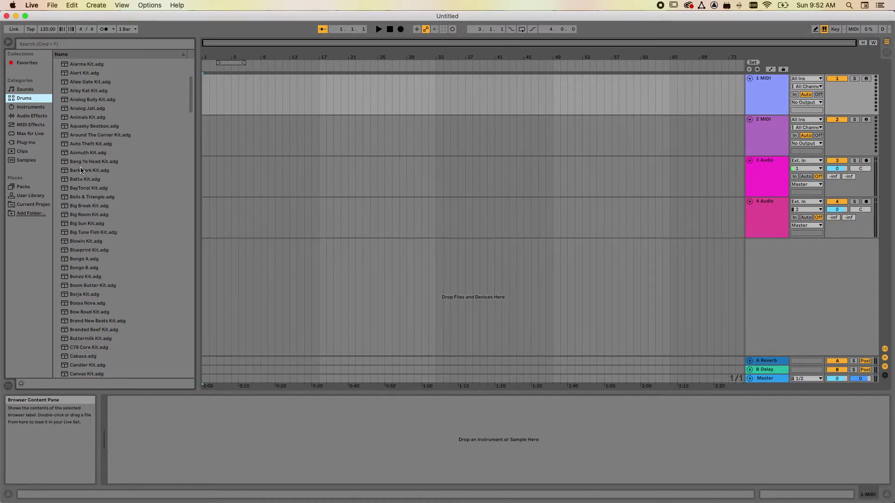
pyautogui.click(64, 110)
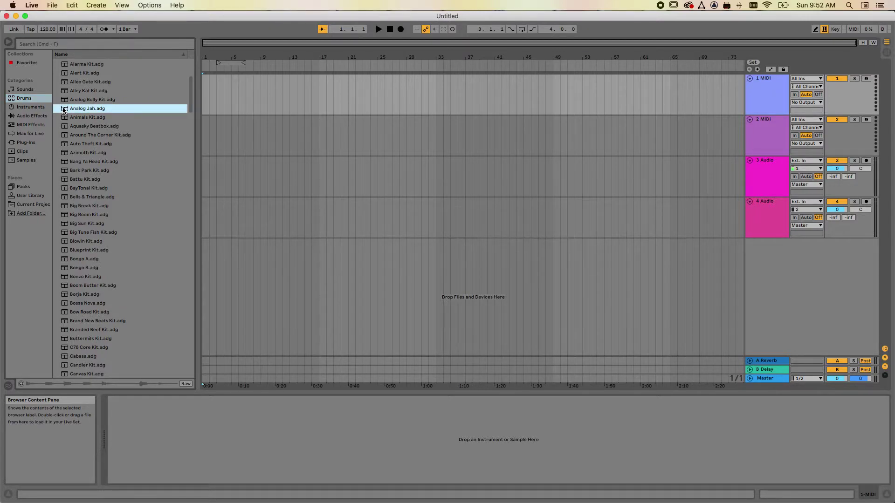
pyautogui.moveTo(65, 109); pyautogui.dragTo(243, 97)
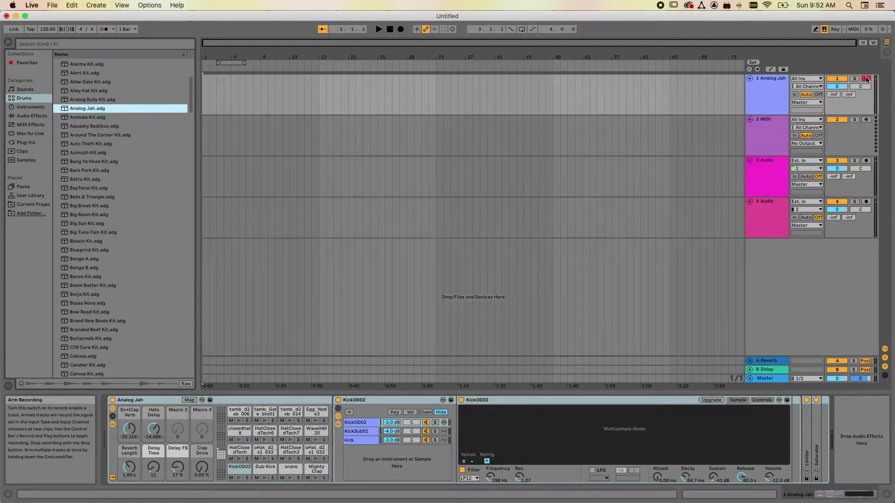
# Re-arm track 1 and play the tamb_d2 xb 006 pad twice to audition it
pyautogui.click(866, 79)
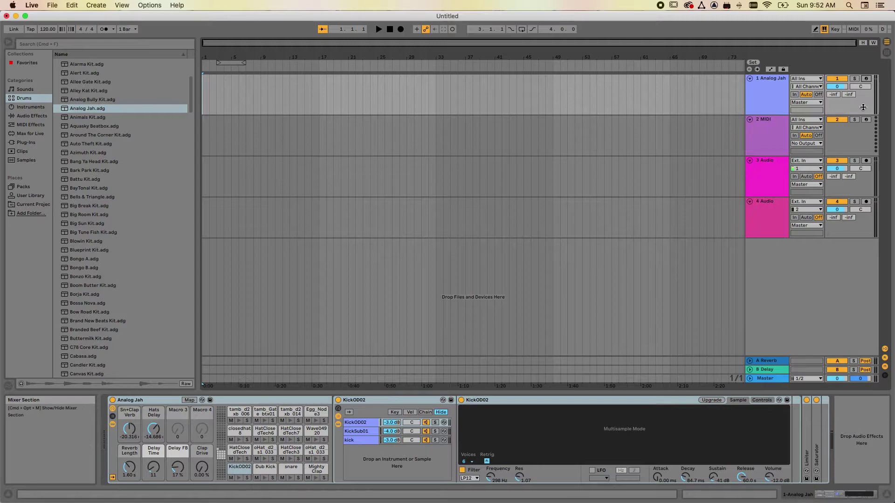
pyautogui.click(867, 79)
pyautogui.press('a')
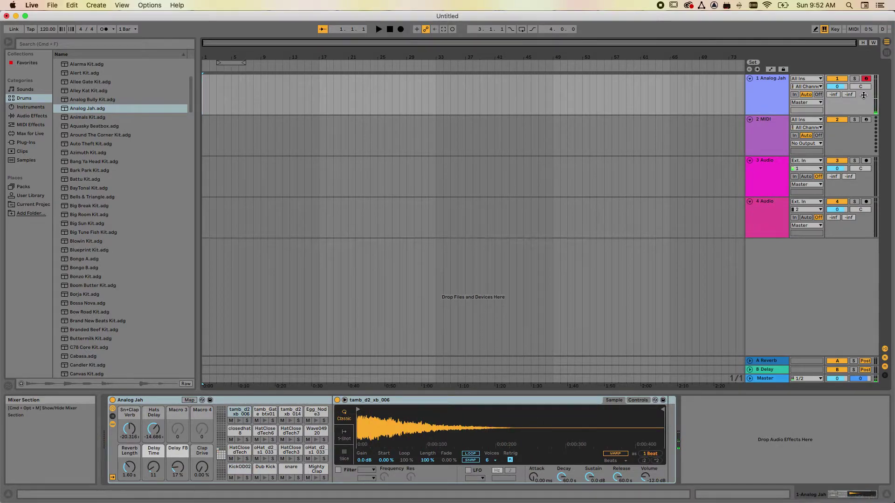
pyautogui.press('a')
pyautogui.press('a')
pyautogui.press('Delete')
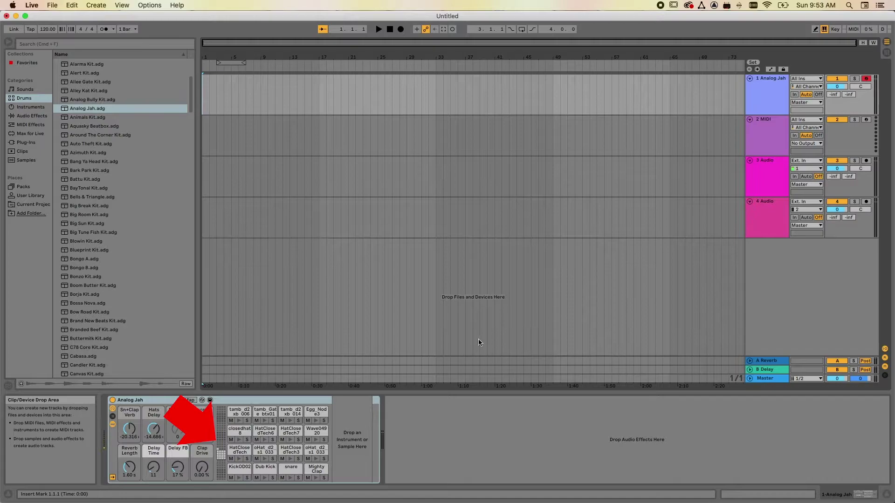
# Step through the drum rack's pad banks, ending on the E2–G3 bank
pyautogui.click(221, 447)
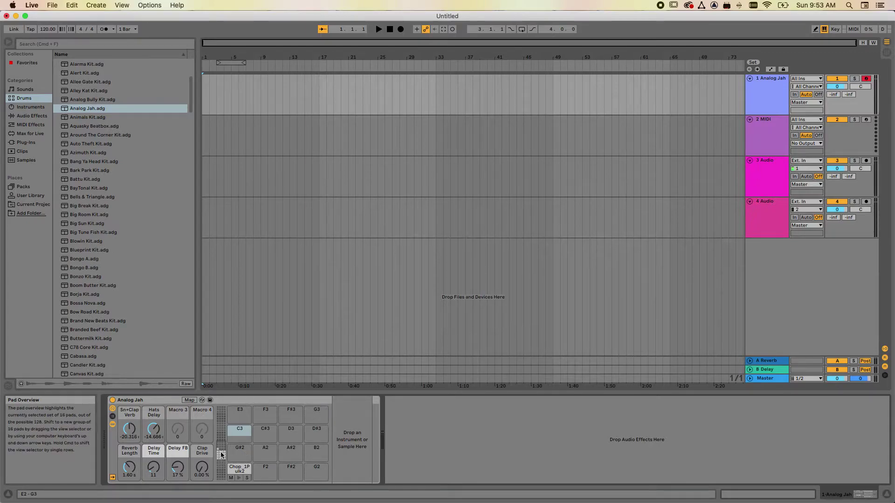
pyautogui.click(221, 438)
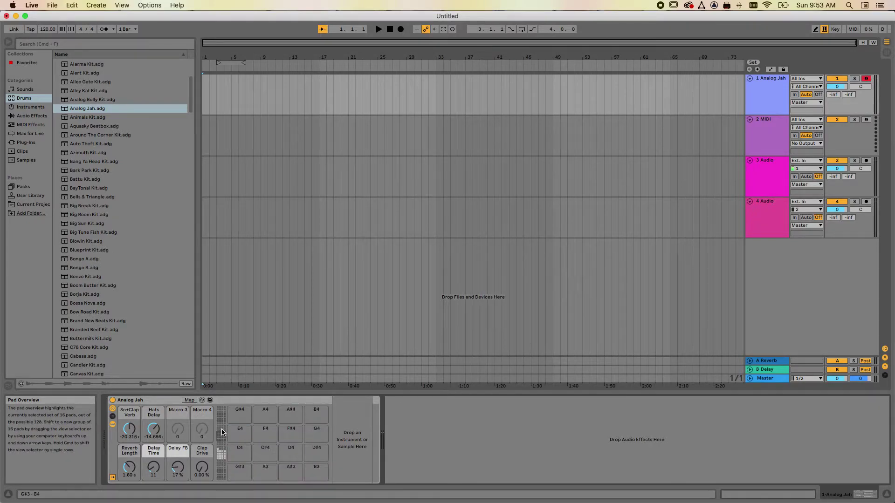
pyautogui.click(220, 455)
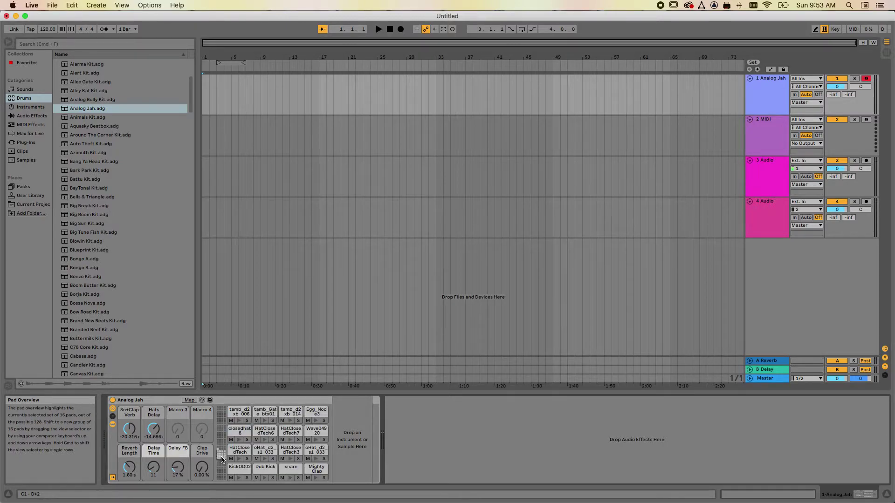
pyautogui.click(221, 452)
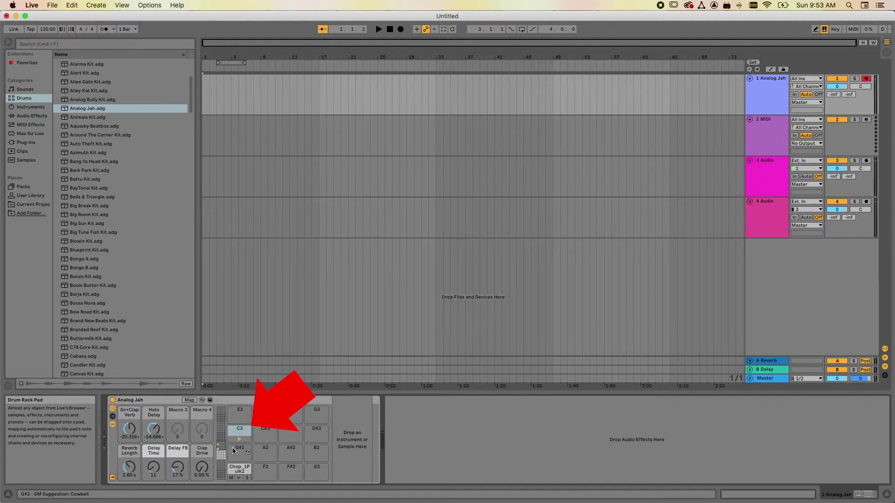
# Play a descending run of pads from the computer keyboard to audition them
pyautogui.press('j')
pyautogui.press('h')
pyautogui.press('g')
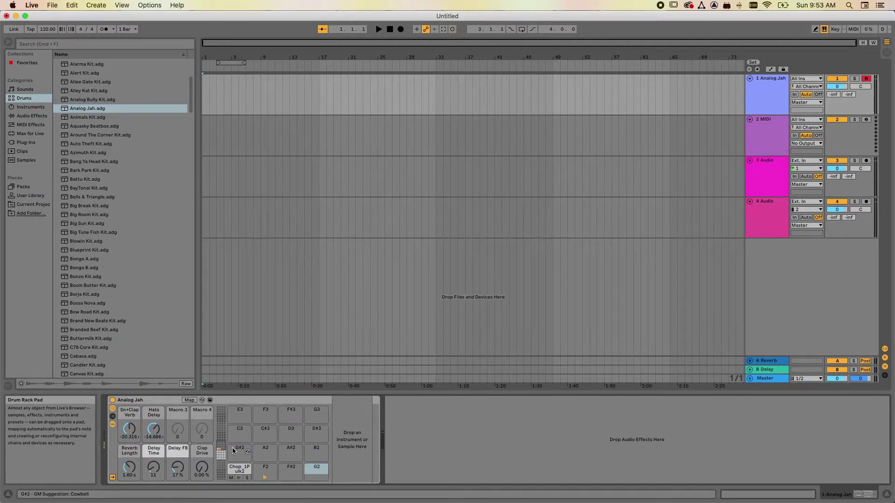
pyautogui.press('f')
pyautogui.press('d')
pyautogui.press('s')
pyautogui.press('a')
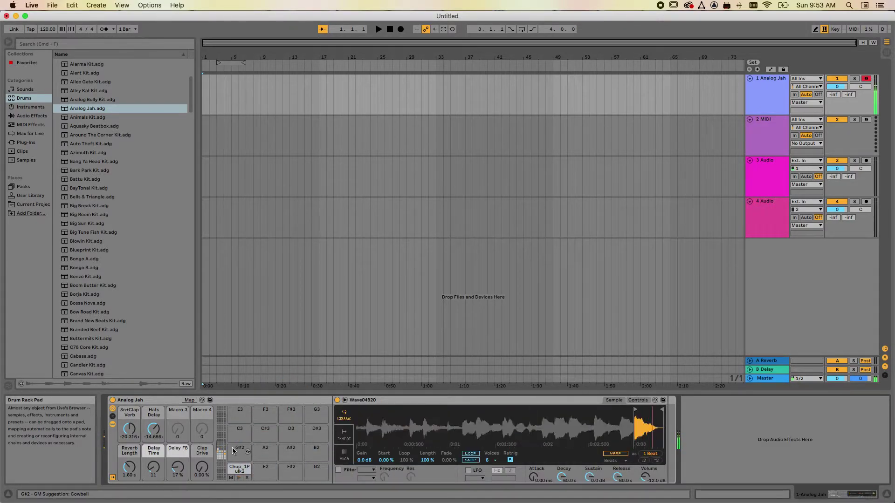
# Audition the closed hi-hat, snare, Mighty Clap and KickOD02 pads, then show the loaded-pads bank
pyautogui.press('w')
pyautogui.press('a')
pyautogui.press('w')
pyautogui.press('s')
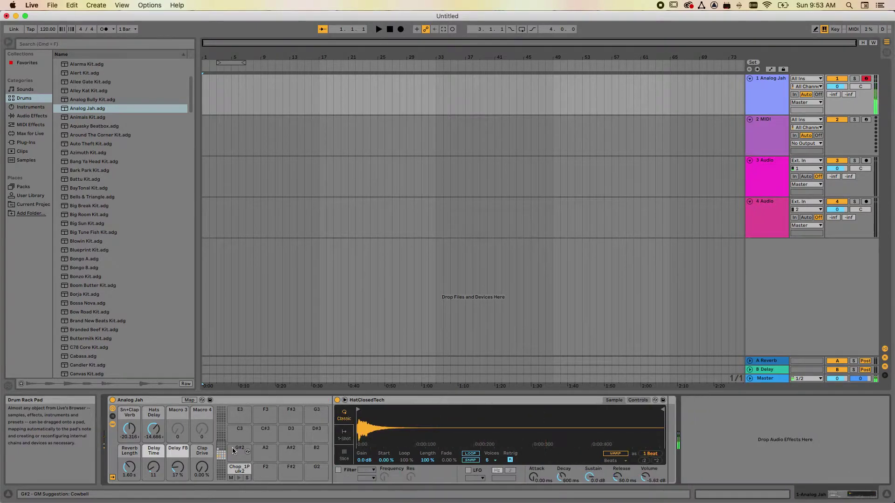
pyautogui.press('e')
pyautogui.press('d')
pyautogui.press('f')
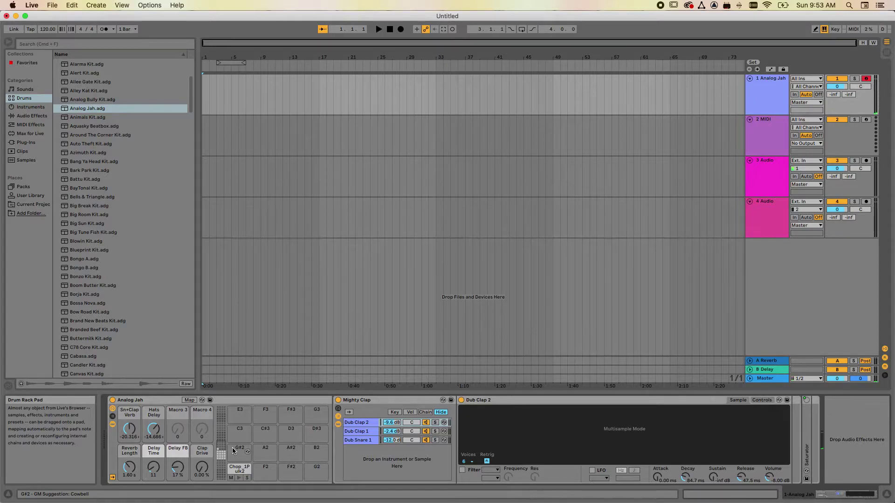
pyautogui.press('a')
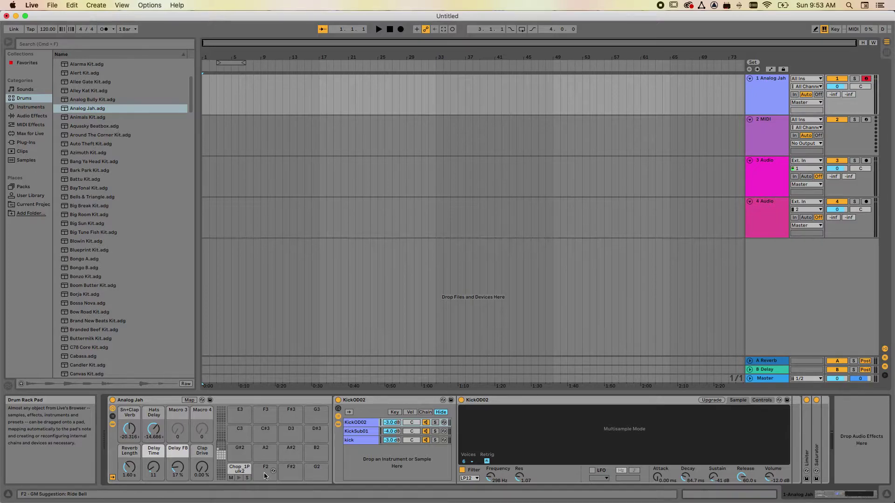
pyautogui.click(222, 462)
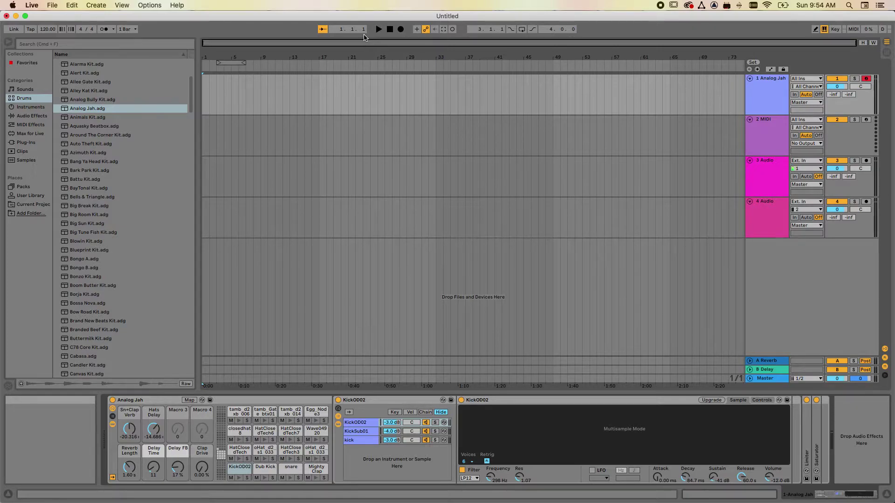
# Record a short test clip of drum hits starting at bar 9 on track 1
pyautogui.click(260, 85)
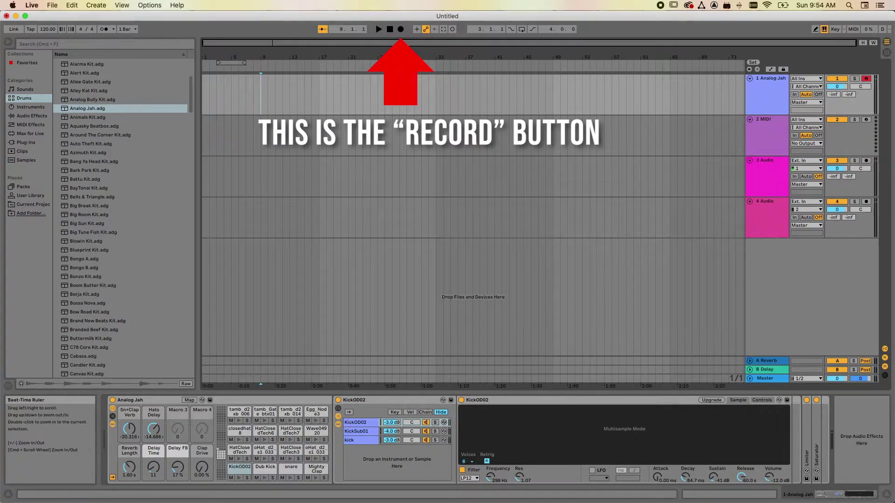
pyautogui.click(401, 30)
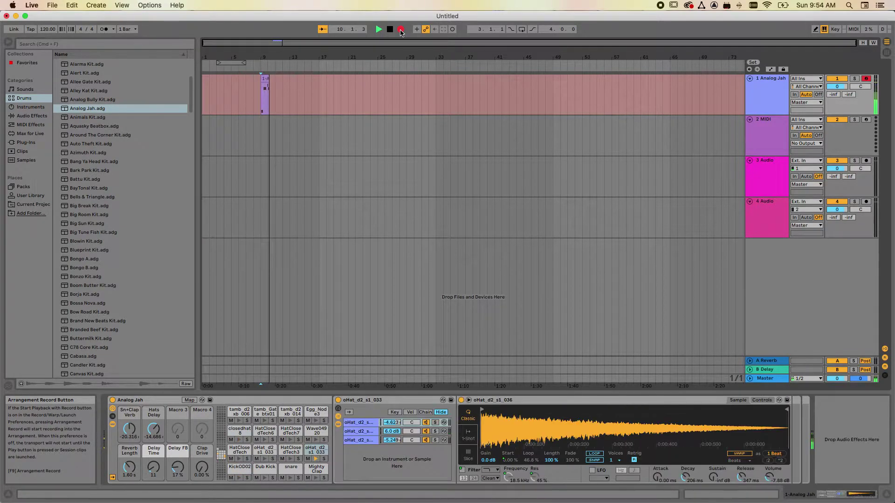
pyautogui.click(401, 30)
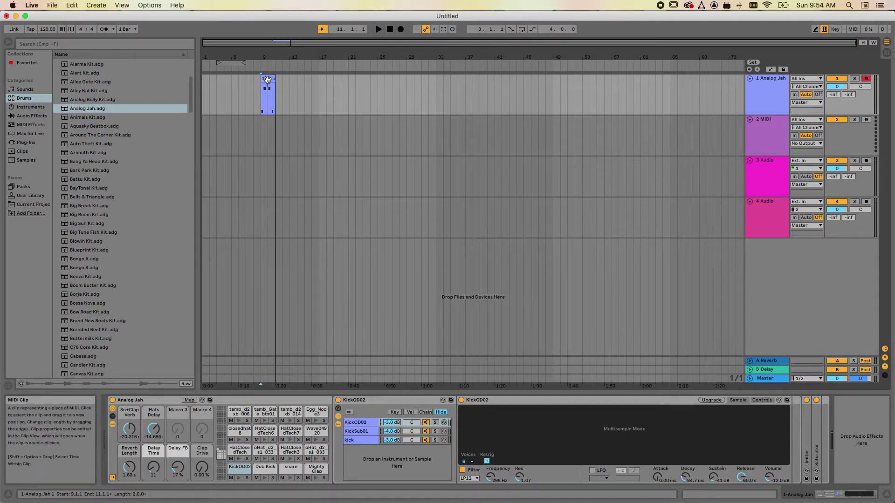
# Delete the short test clip at bar 9 and clear the leftover time selection
pyautogui.click(267, 79)
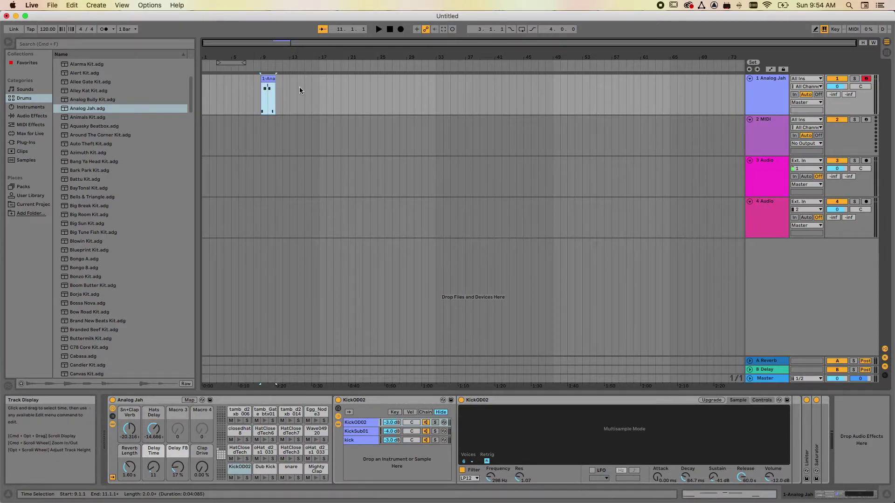
pyautogui.press('Delete')
pyautogui.click(333, 93)
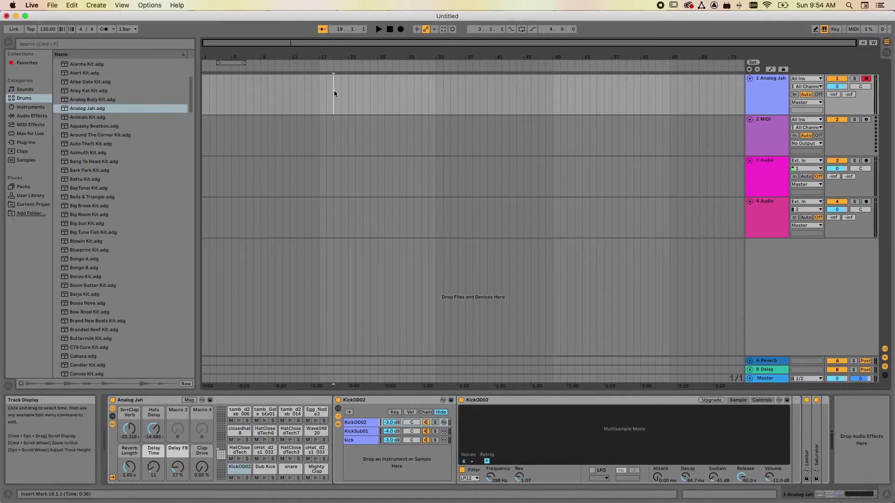
# Turn on the metronome and test it with playback from bar 9
pyautogui.click(261, 87)
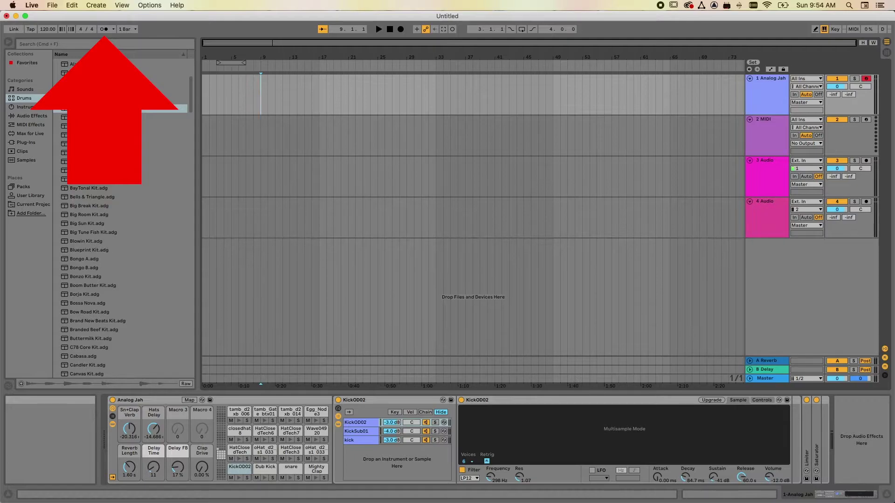
pyautogui.click(104, 30)
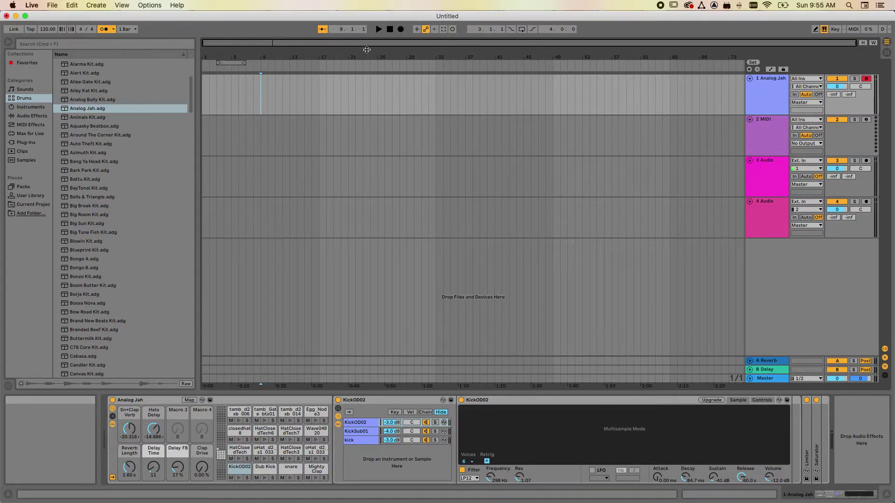
pyautogui.click(378, 31)
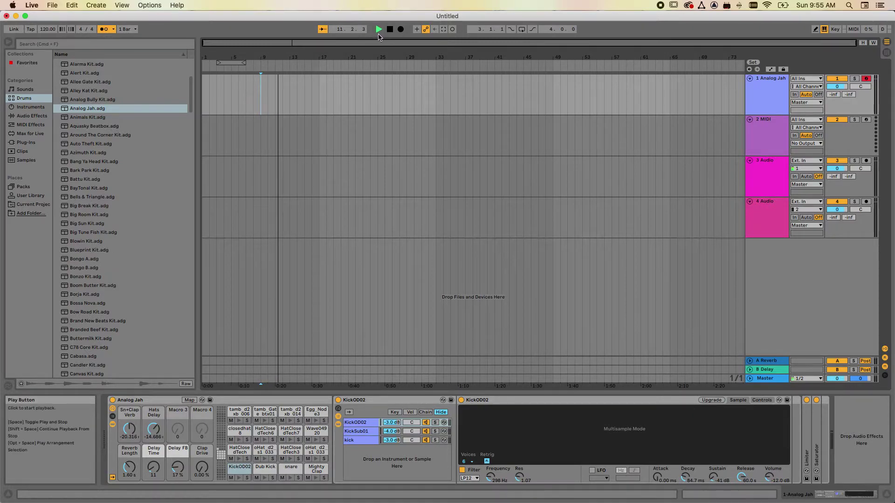
pyautogui.click(390, 30)
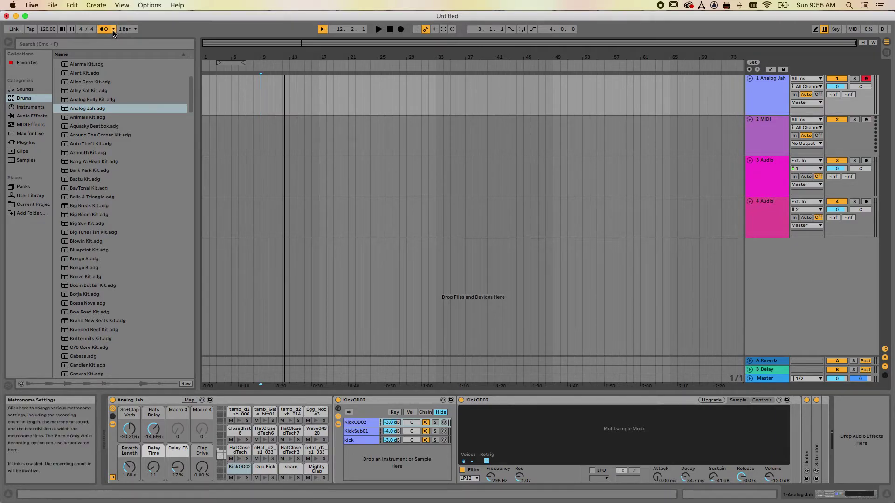
# Set the metronome count-in to 2 Bars and confirm it in the options menu
pyautogui.click(113, 29)
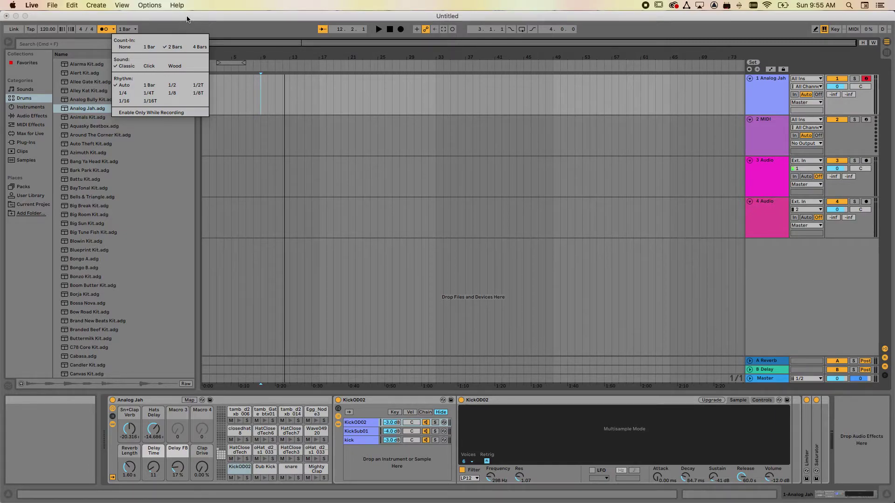
pyautogui.click(274, 30)
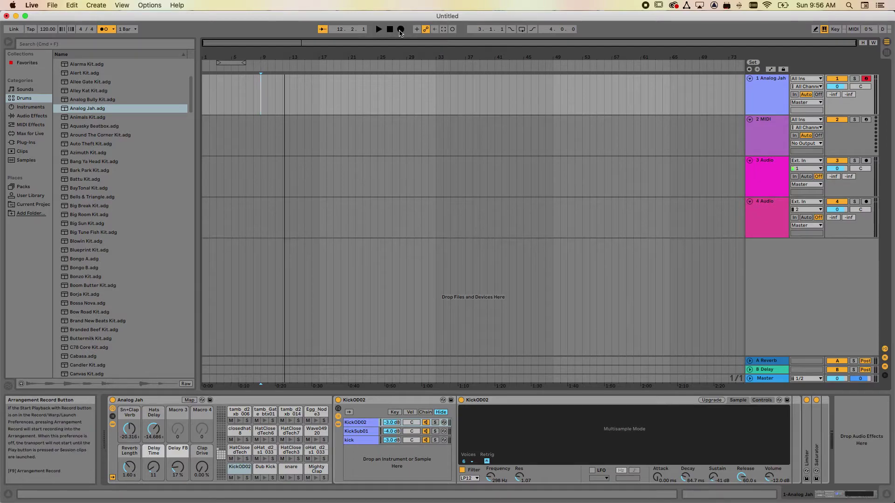
pyautogui.click(112, 29)
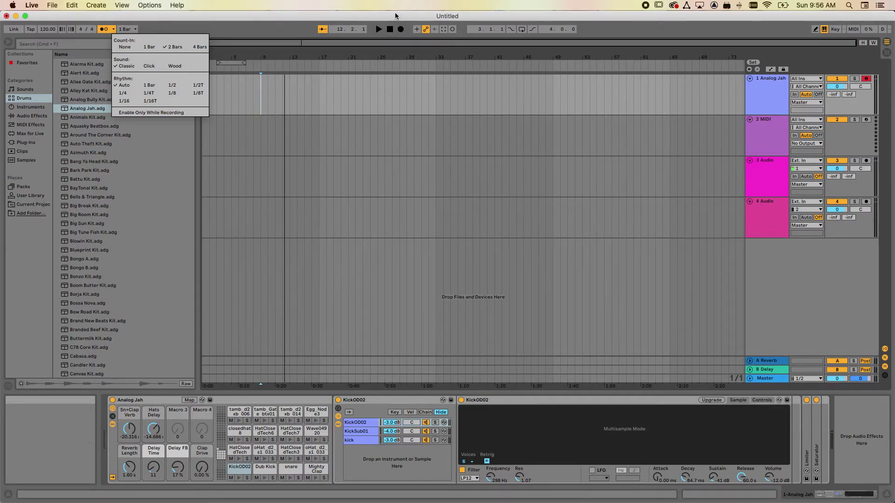
pyautogui.click(261, 31)
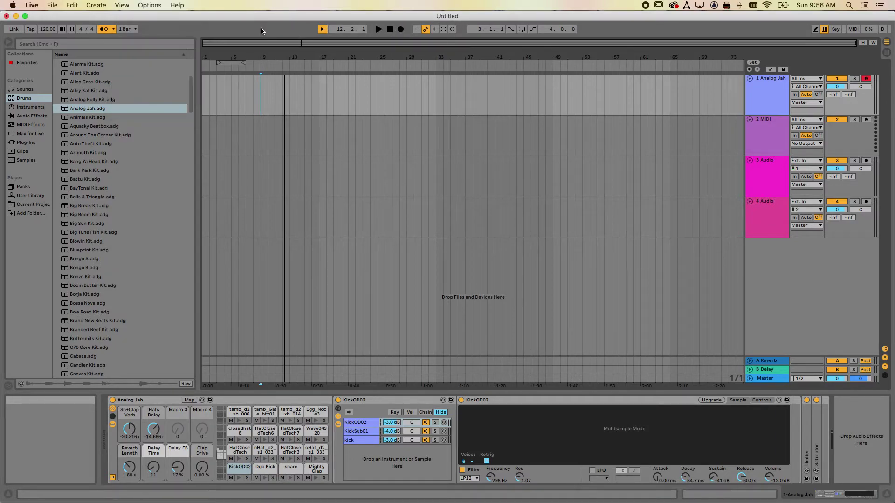
# Record a kick and open hi-hat pattern from bar 9 after the 2-bar count-in
pyautogui.click(401, 30)
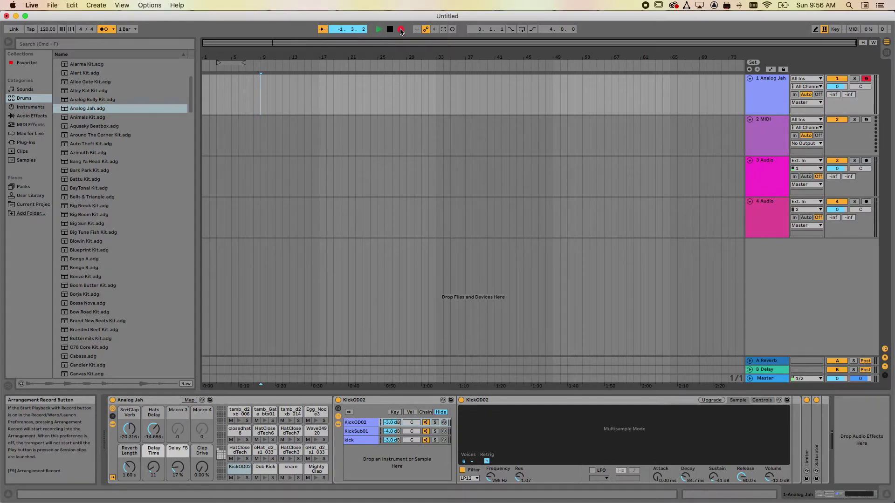
pyautogui.press('g')
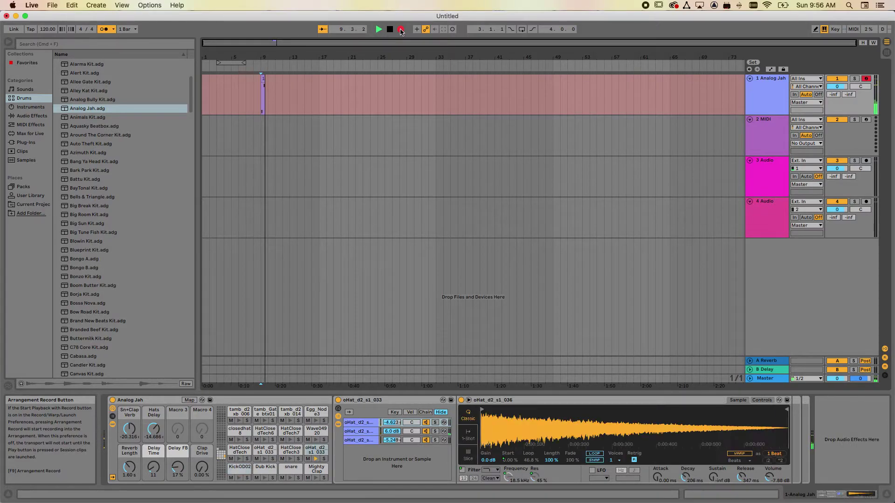
pyautogui.press('g')
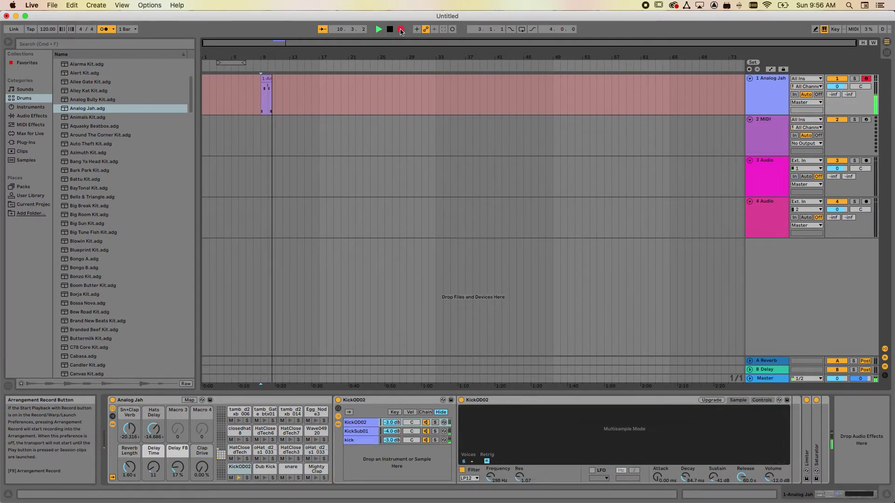
pyautogui.press('g')
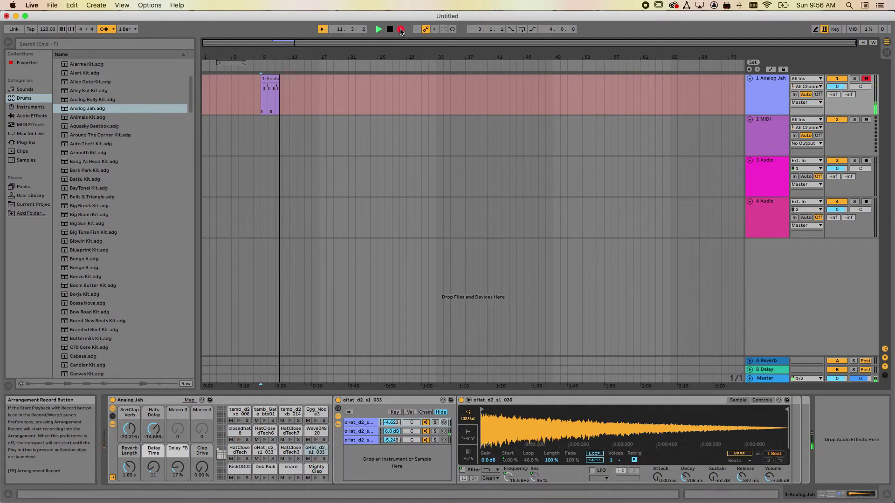
pyautogui.press('a')
pyautogui.press('g')
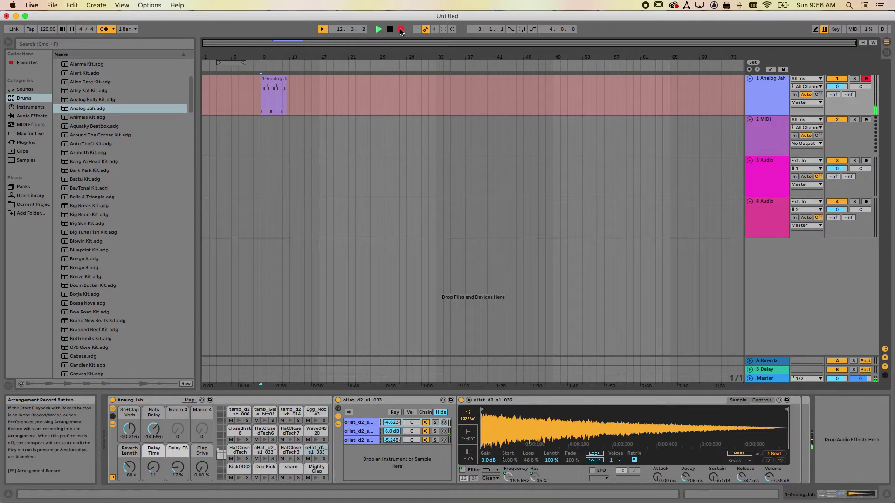
pyautogui.press('g')
pyautogui.press('g')
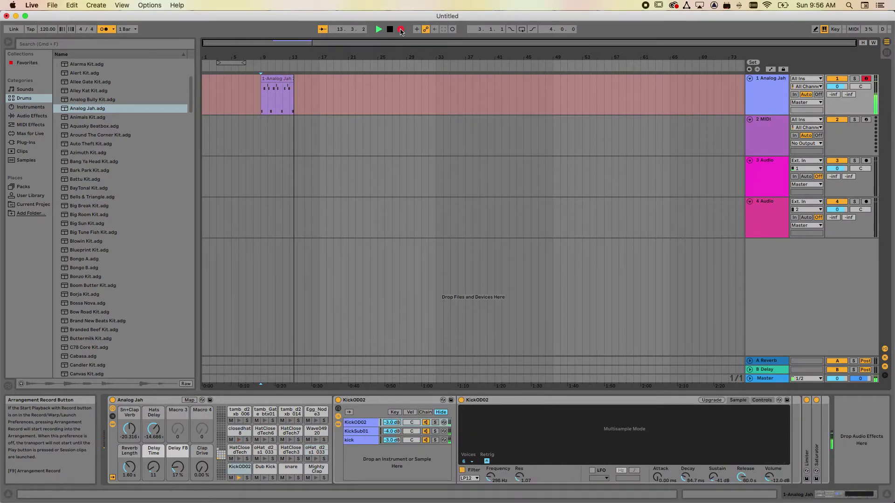
pyautogui.press('g')
pyautogui.press('g')
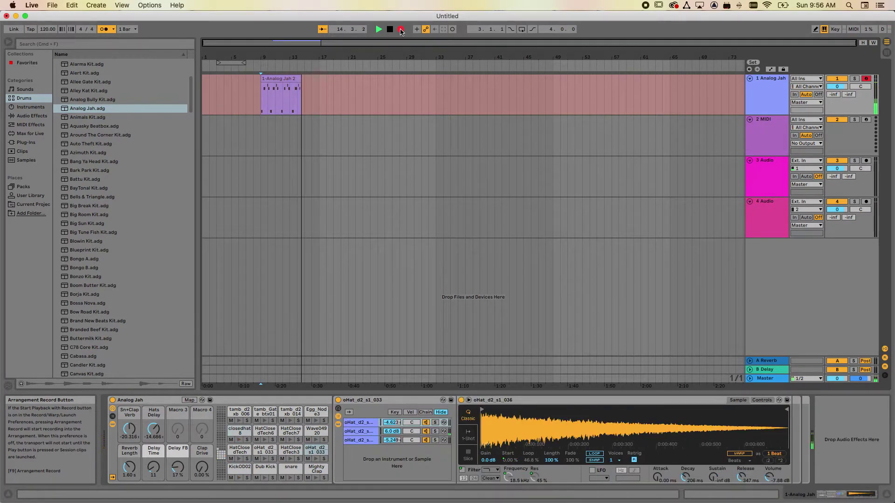
pyautogui.click(401, 30)
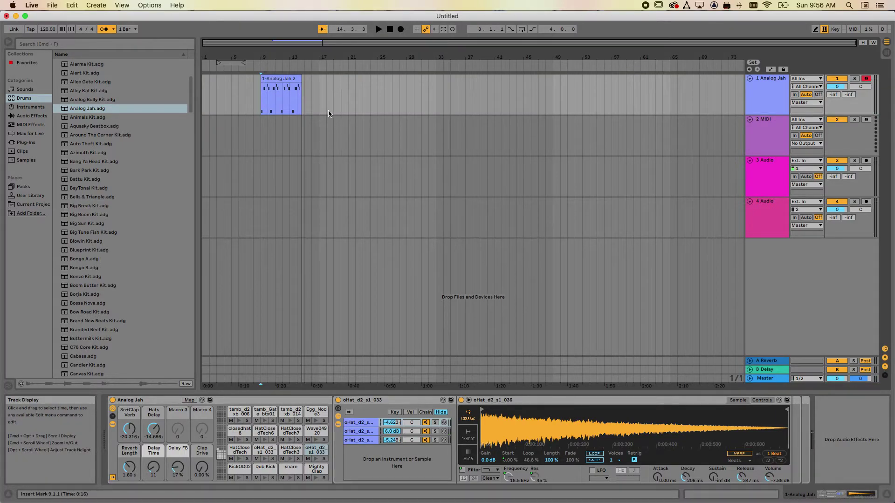
# Open the 1-Analog Jah 2 clip's notes, resize the note editor, then deselect the clip
pyautogui.doubleClick(286, 80)
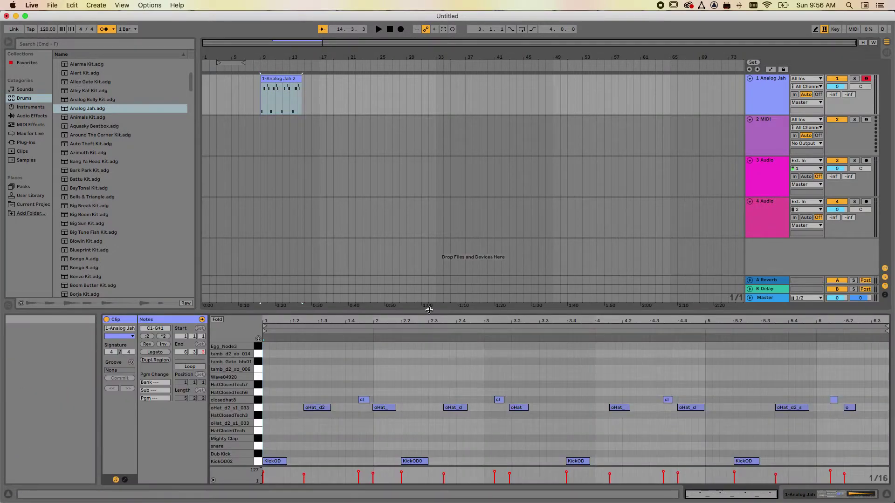
pyautogui.moveTo(429, 311); pyautogui.dragTo(429, 241)
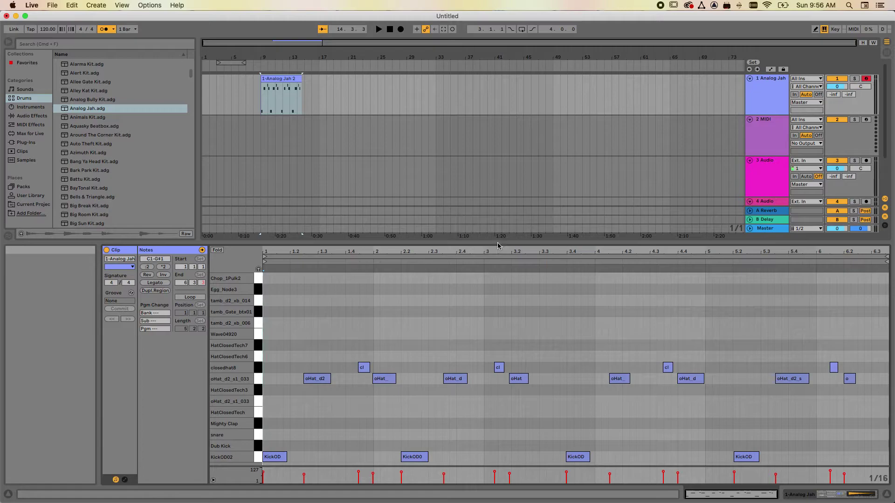
pyautogui.moveTo(497, 245); pyautogui.dragTo(499, 313)
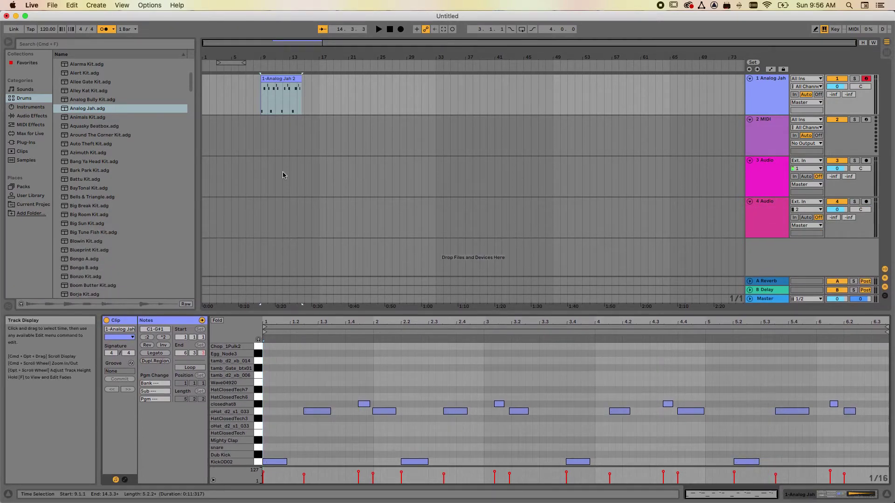
pyautogui.click(348, 77)
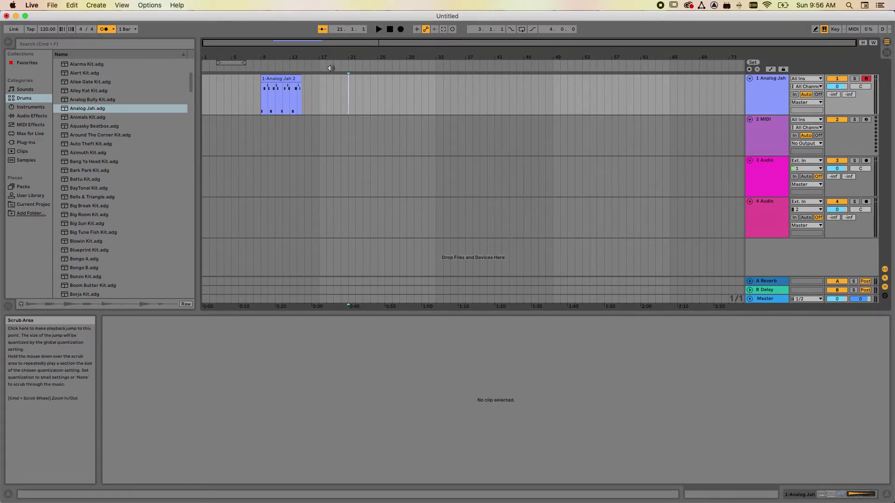
# Sweep the project tempo through 95, 70, 143 and 61 BPM, leaving it around 60 BPM
pyautogui.click(47, 29)
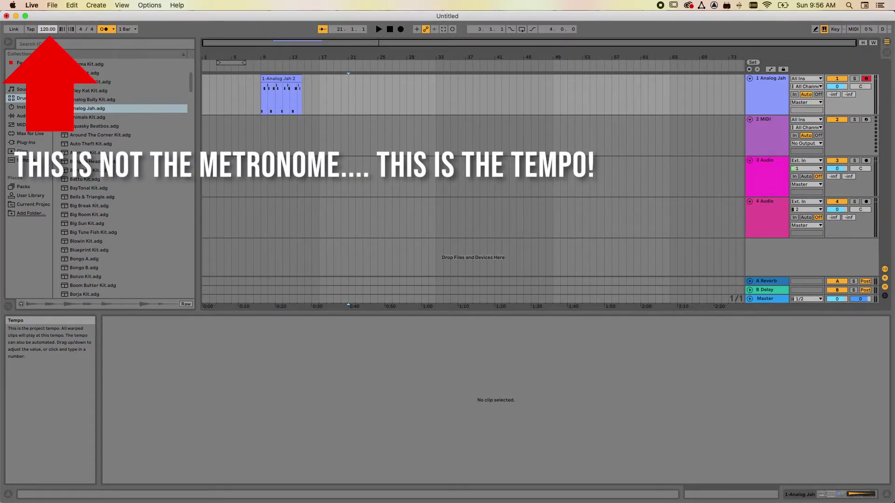
pyautogui.moveTo(48, 29); pyautogui.dragTo(47, 38)
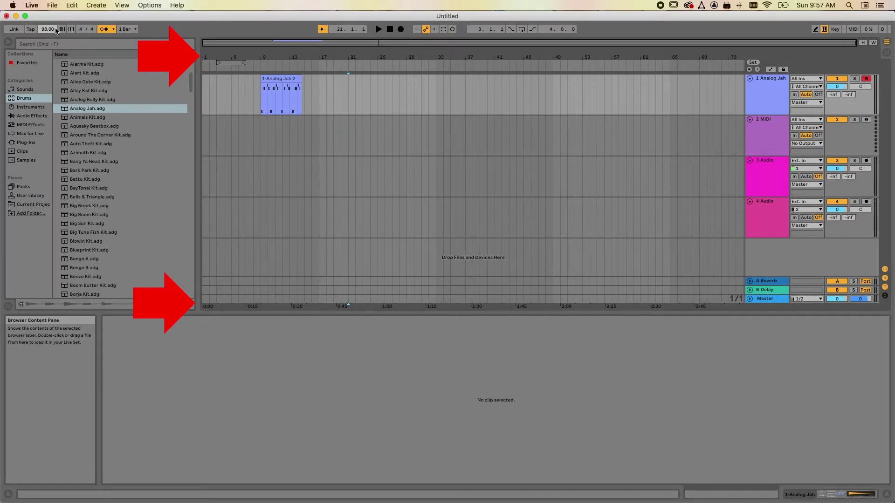
pyautogui.moveTo(56, 32); pyautogui.dragTo(56, 44)
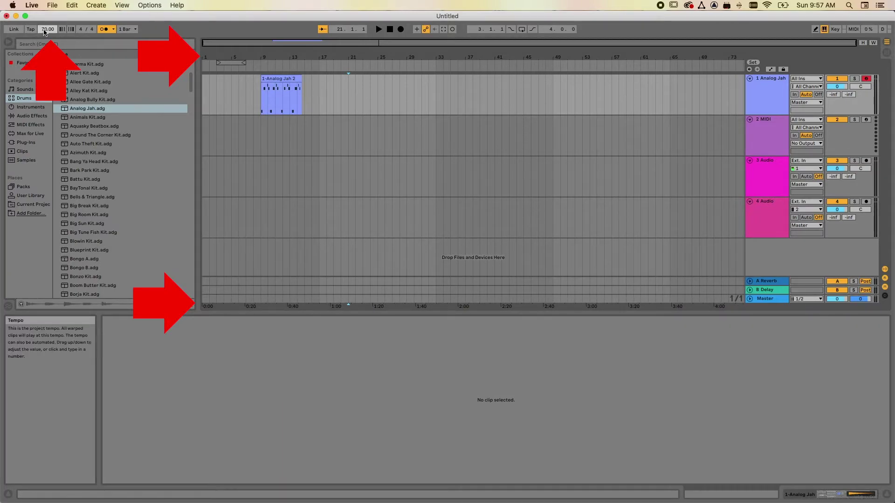
pyautogui.moveTo(48, 28); pyautogui.dragTo(47, 5)
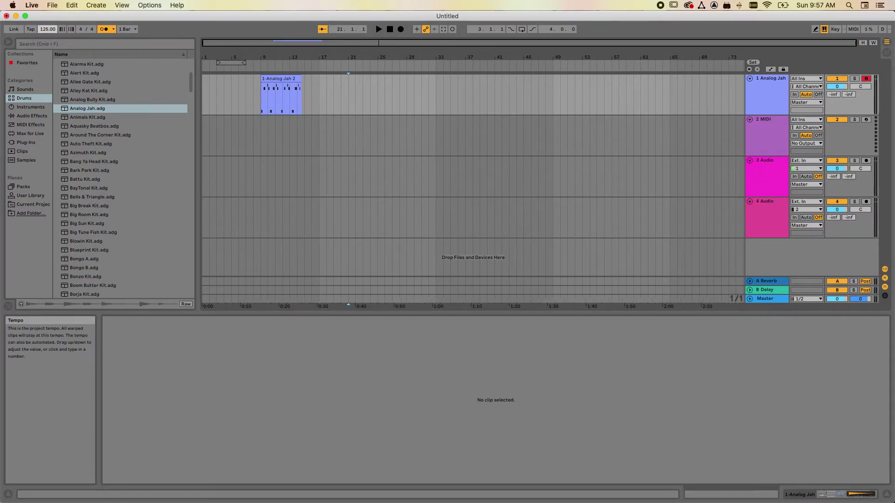
pyautogui.moveTo(47, 29); pyautogui.dragTo(48, 59)
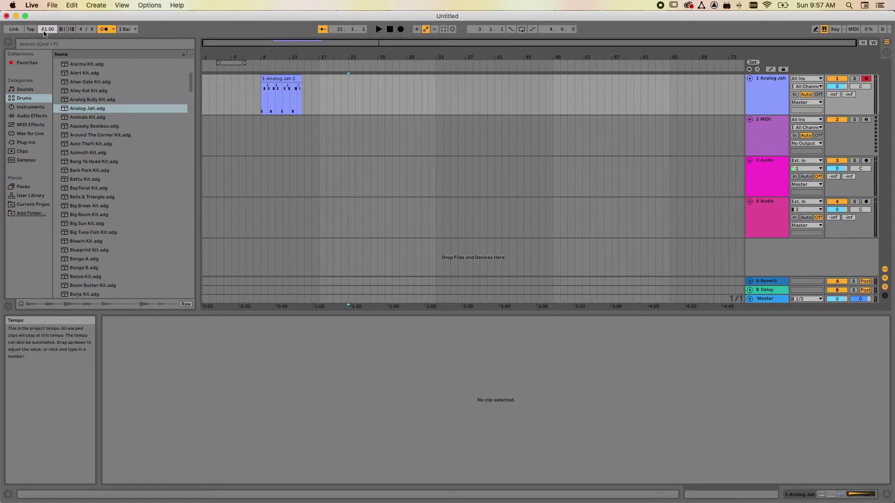
pyautogui.press('Delete')
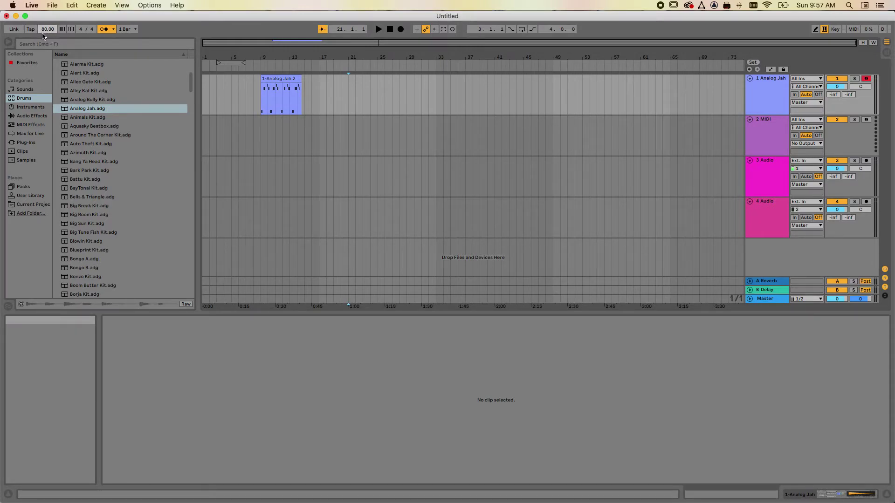
# Record a kick, clap and hi-hat pattern on Analog Jah from bar 21, then open the clip
pyautogui.click(348, 81)
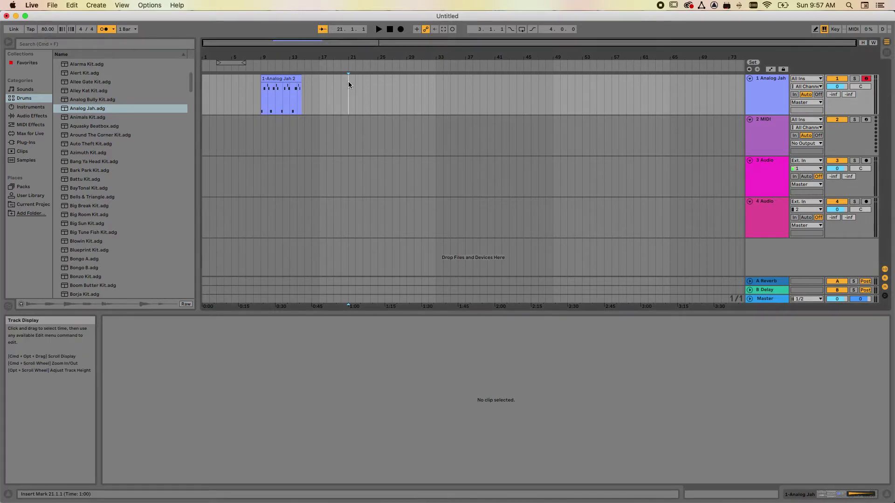
pyautogui.click(400, 30)
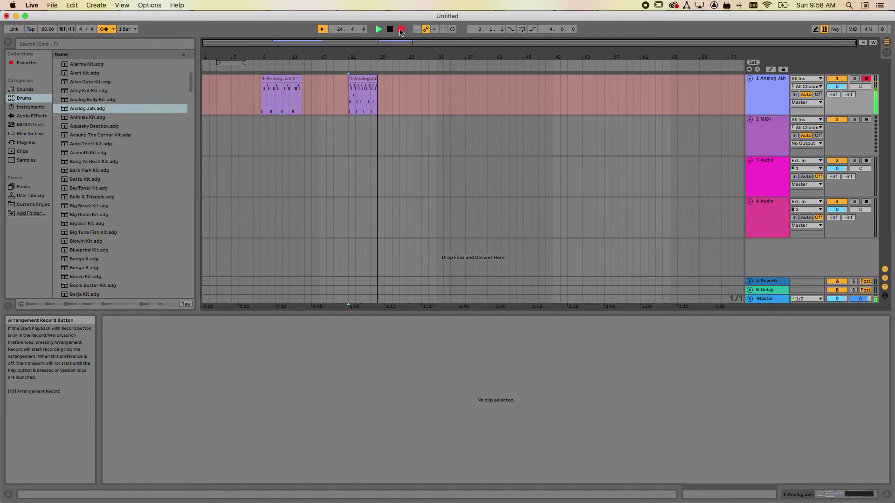
pyautogui.click(401, 30)
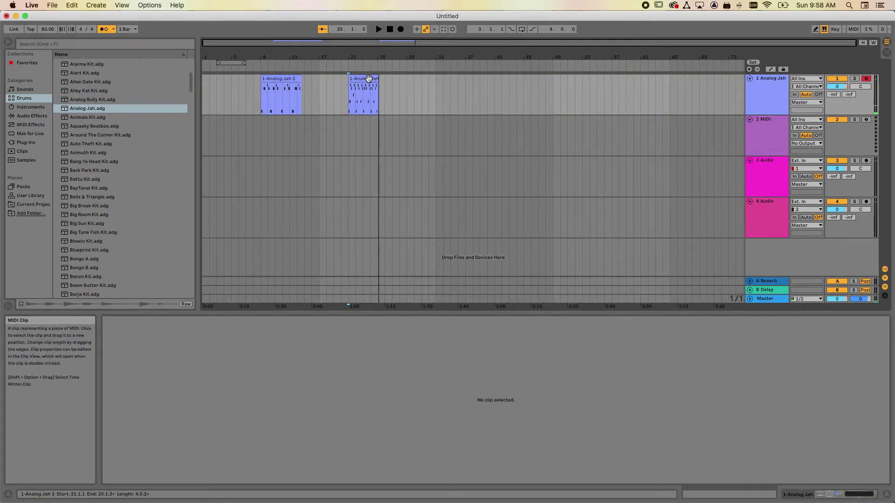
pyautogui.click(368, 79)
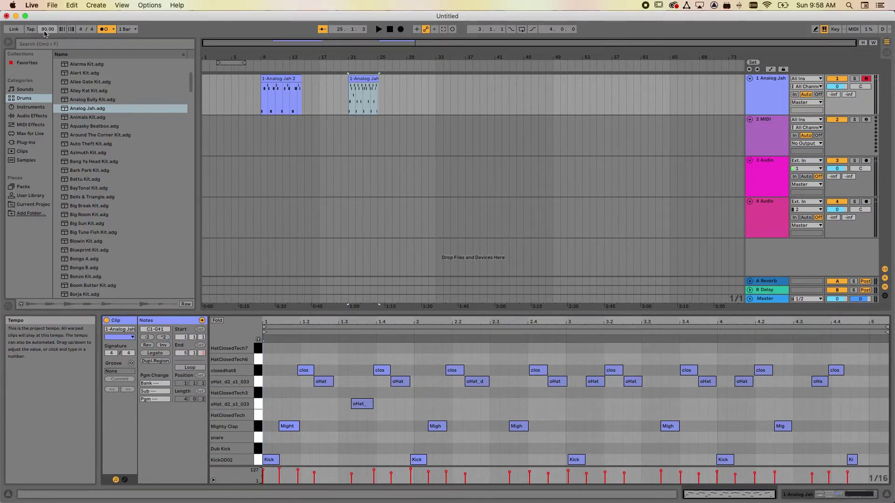
# Set the tempo to 128 BPM, play from bar 21, and enlarge the note editor
pyautogui.moveTo(45, 33); pyautogui.dragTo(46, 15)
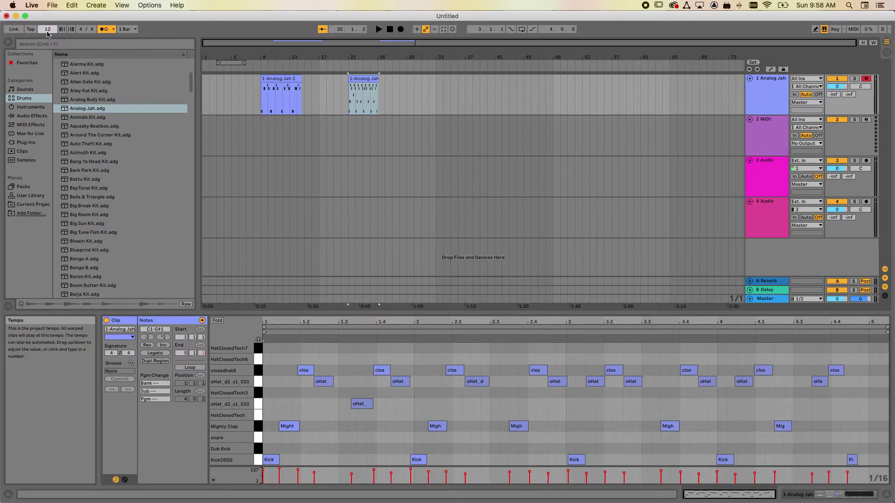
pyautogui.press('Return')
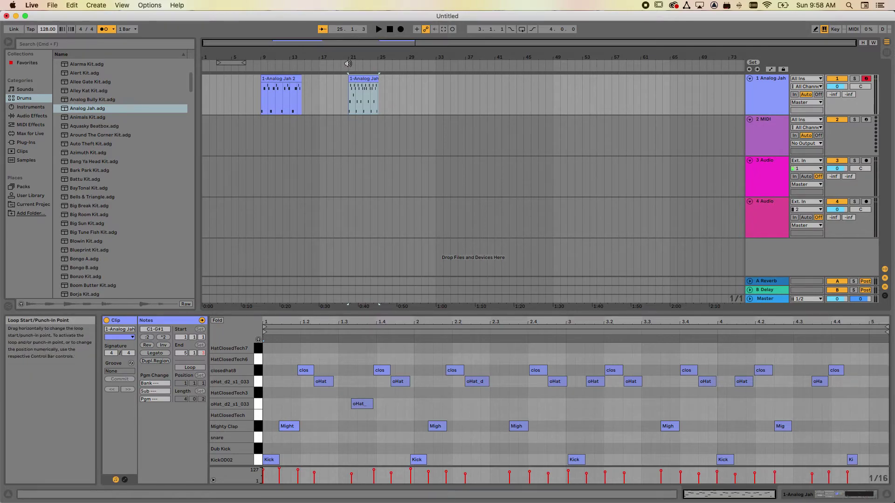
pyautogui.click(348, 64)
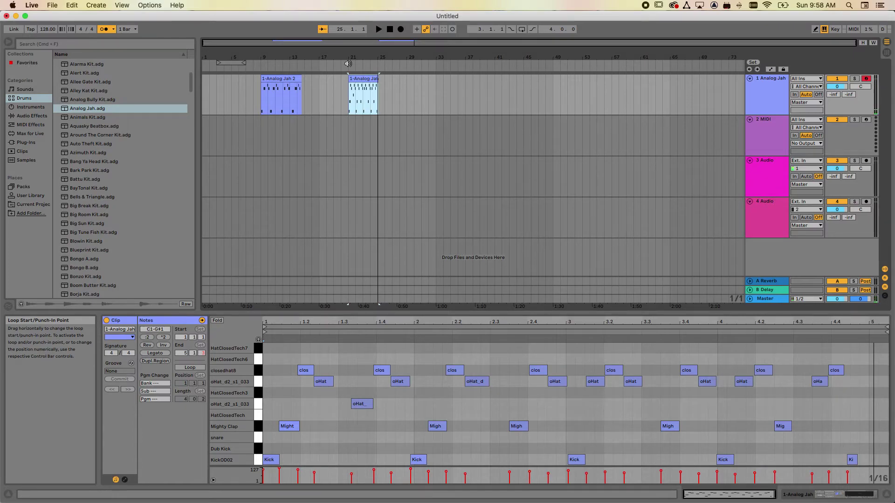
pyautogui.moveTo(505, 312); pyautogui.dragTo(495, 250)
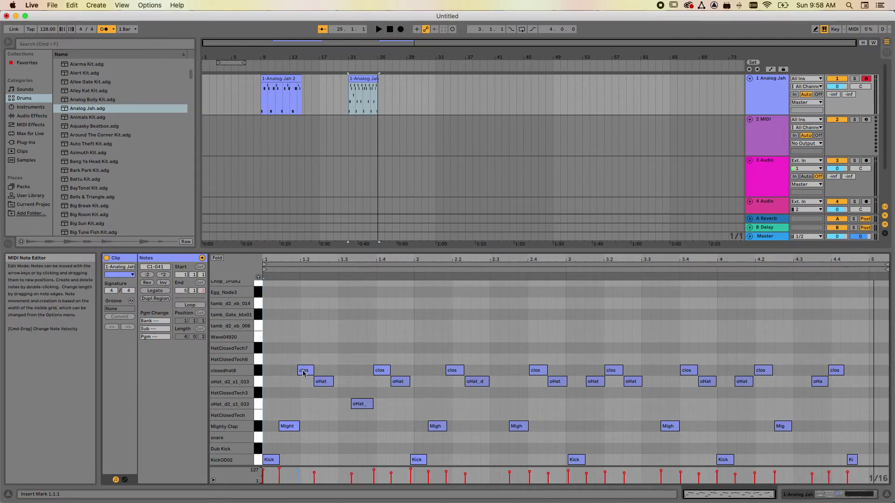
# Move the first closedhat8 note to 1.2 and nudge the first Mighty Clap note to 1.1.2+
pyautogui.moveTo(304, 375); pyautogui.dragTo(313, 381)
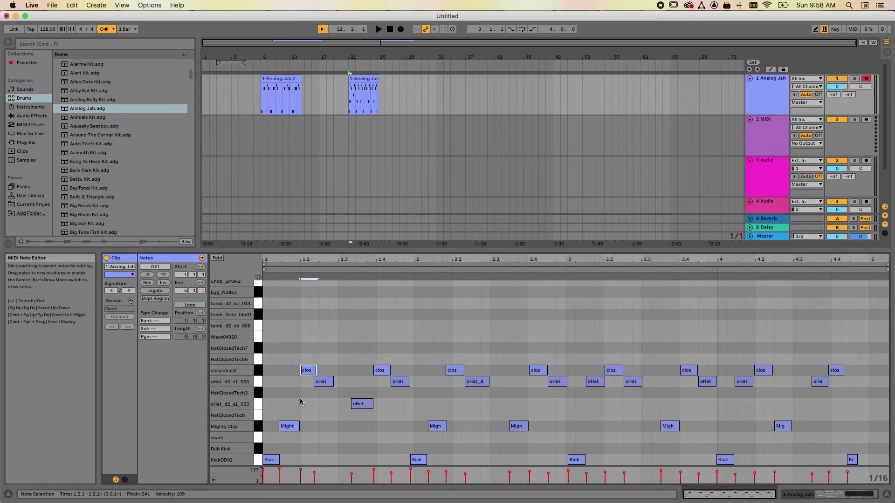
pyautogui.click(283, 430)
pyautogui.moveTo(283, 431); pyautogui.dragTo(285, 431)
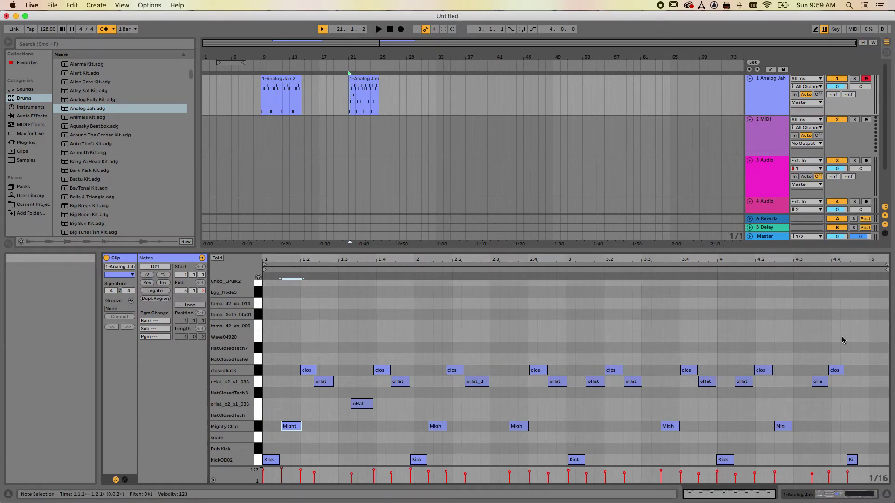
pyautogui.click(277, 329)
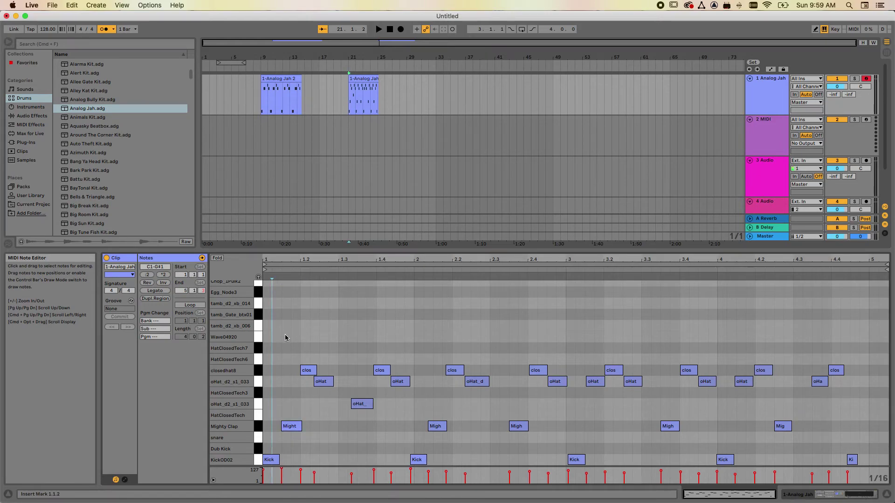
pyautogui.press('super+a')
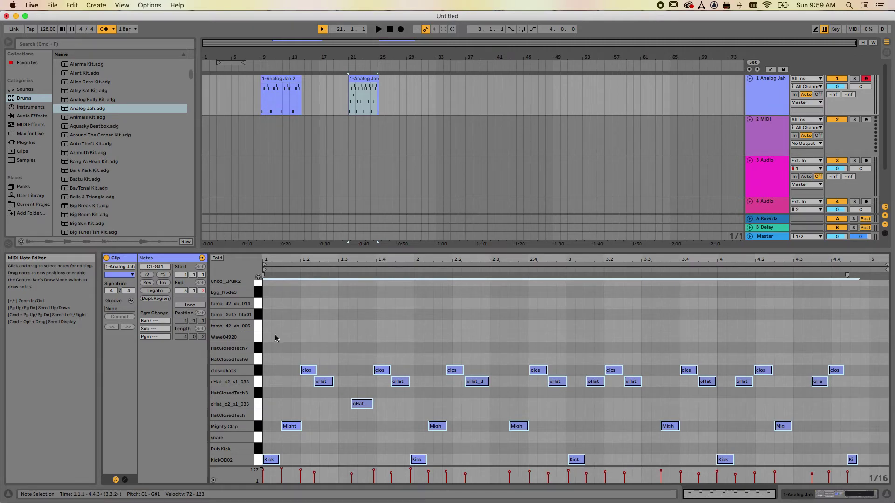
pyautogui.click(463, 331)
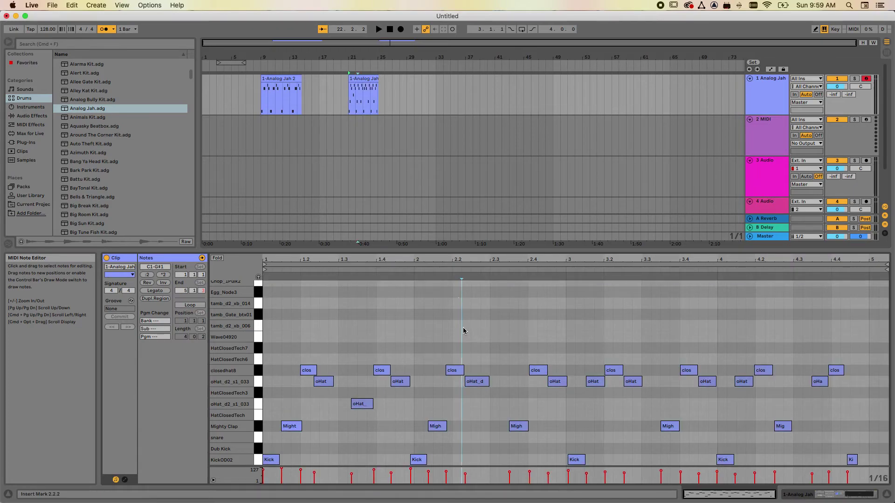
pyautogui.click(418, 141)
pyautogui.press('super+a')
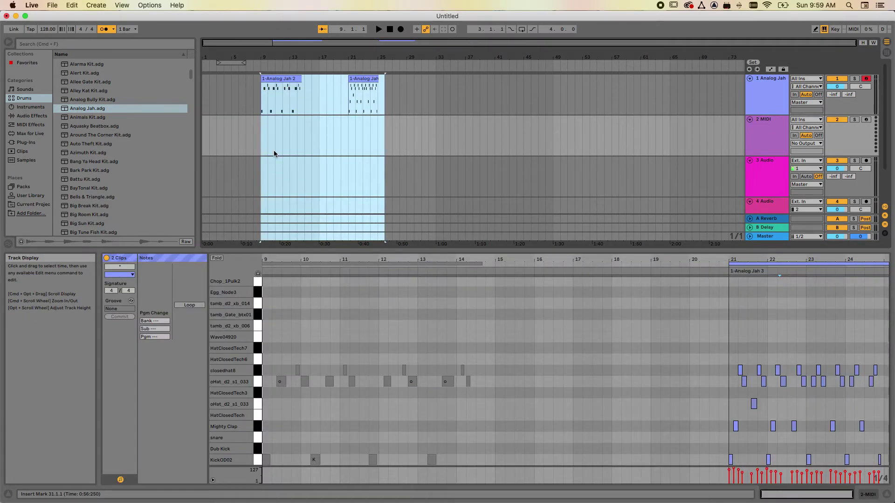
pyautogui.click(435, 137)
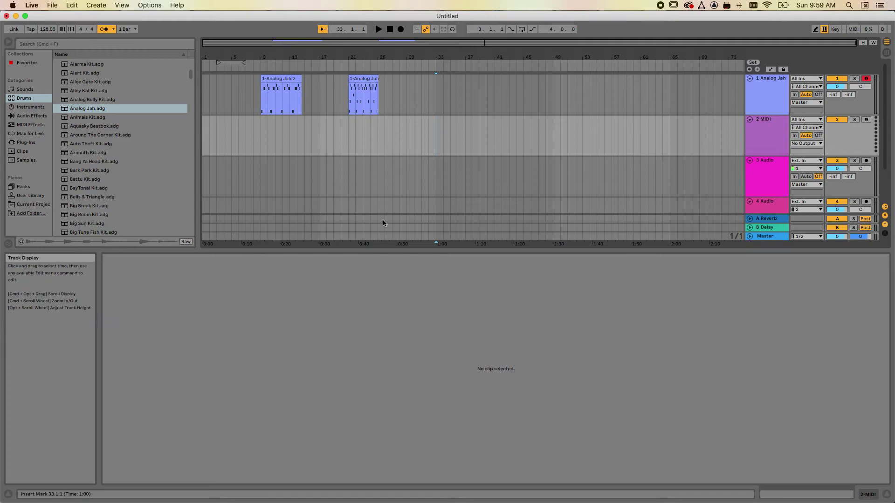
pyautogui.click(365, 78)
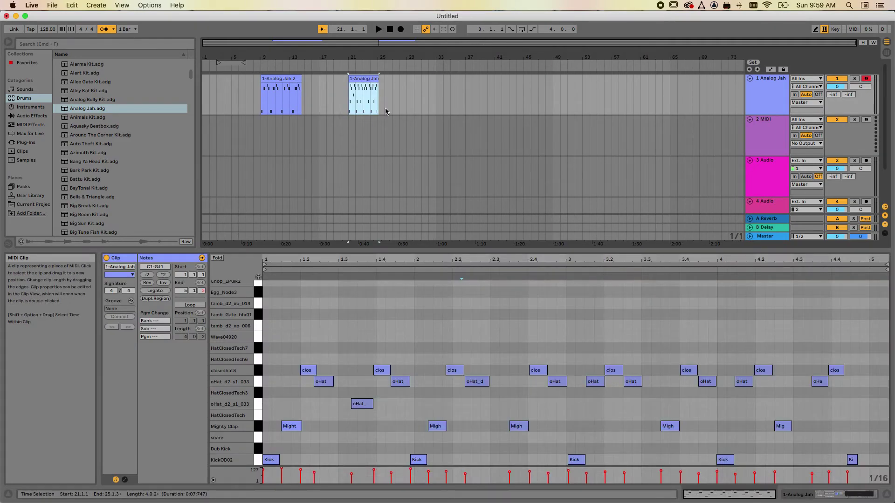
pyautogui.click(480, 319)
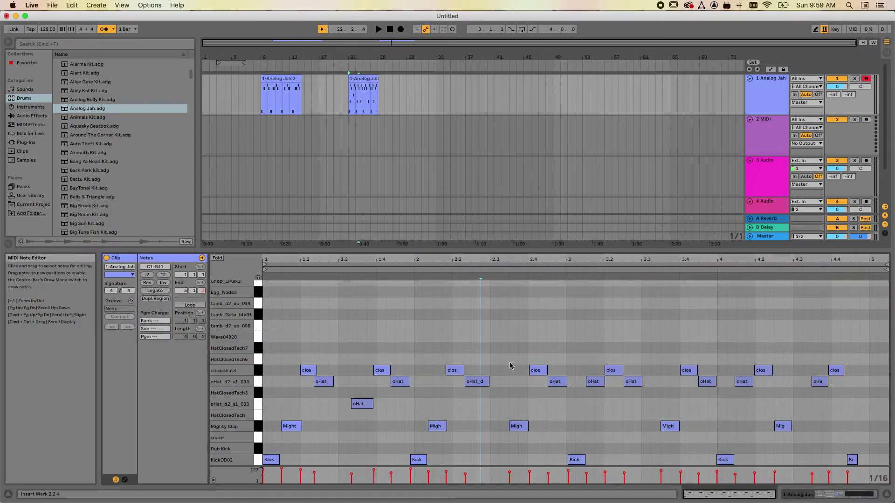
pyautogui.click(497, 313)
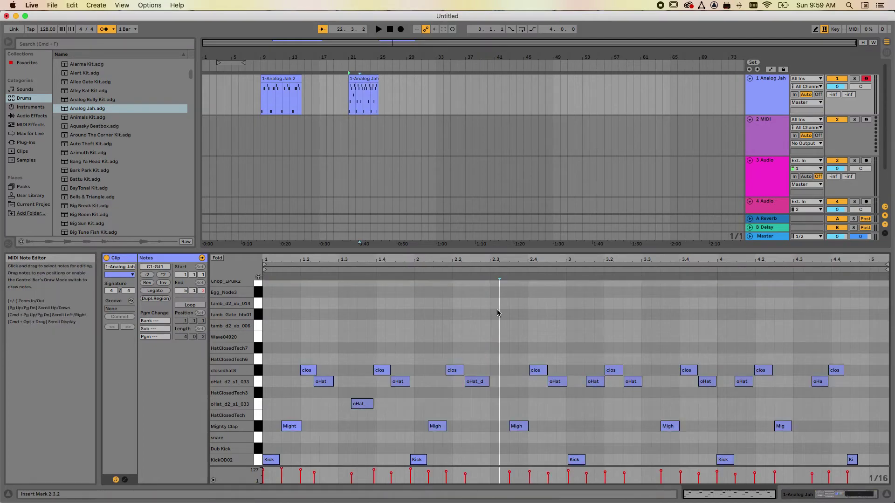
pyautogui.moveTo(865, 313); pyautogui.dragTo(263, 466)
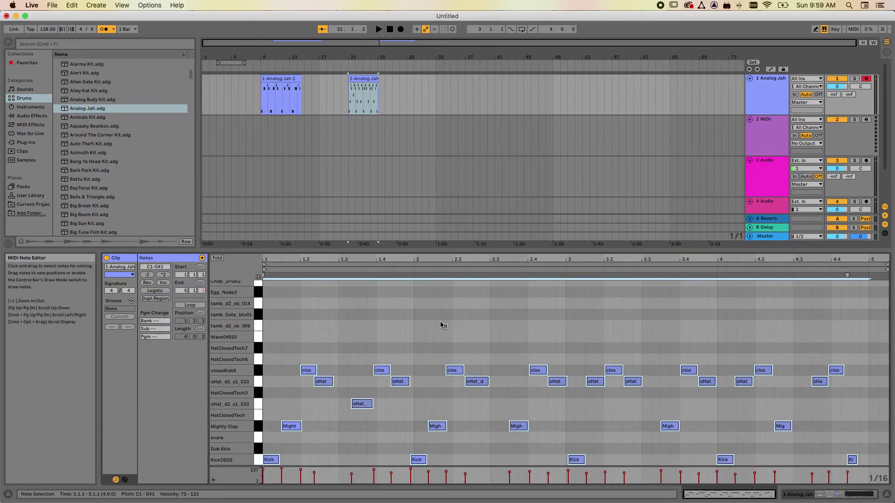
# Apply Quantize Settings with a 1/4 grid, End turned off and Amount 100%
pyautogui.rightClick(487, 330)
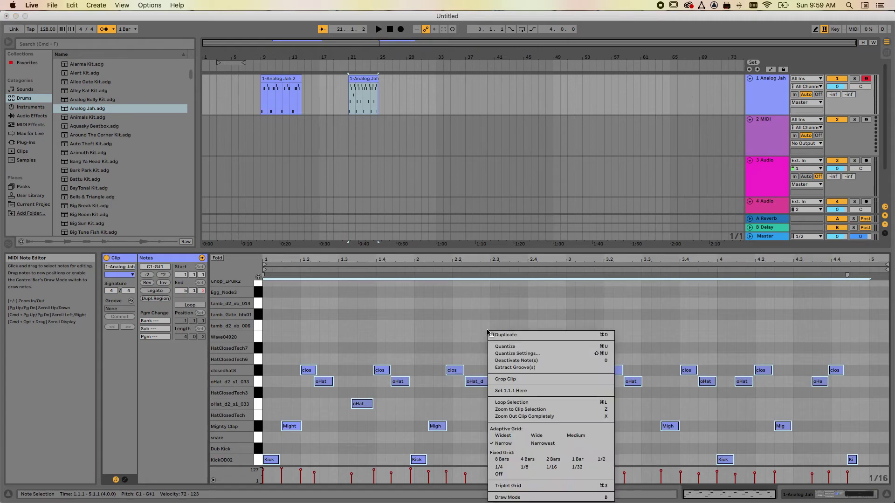
pyautogui.click(515, 354)
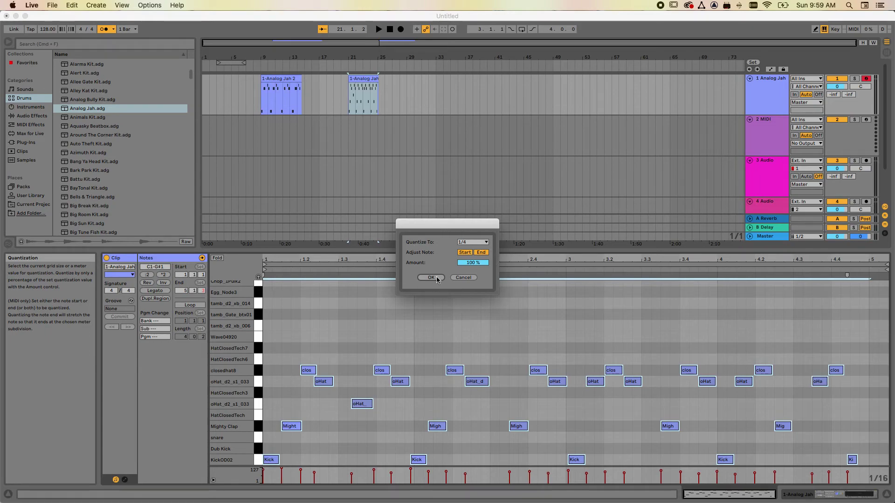
pyautogui.click(485, 242)
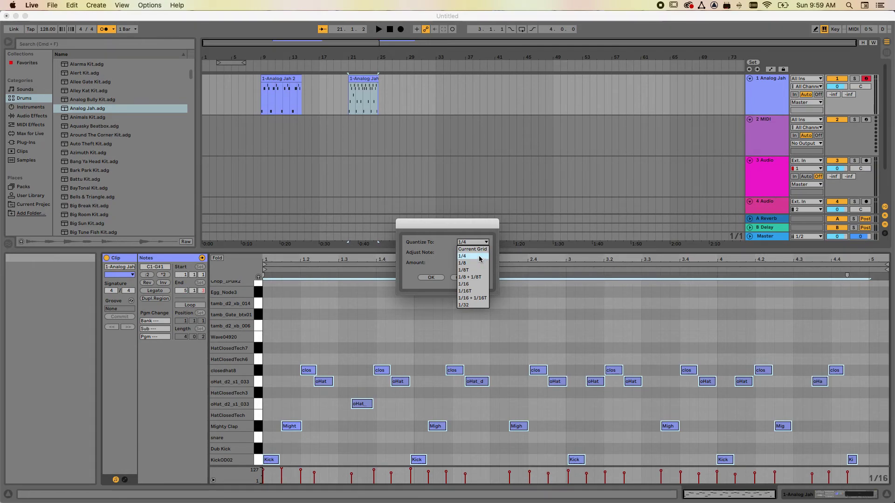
pyautogui.click(480, 257)
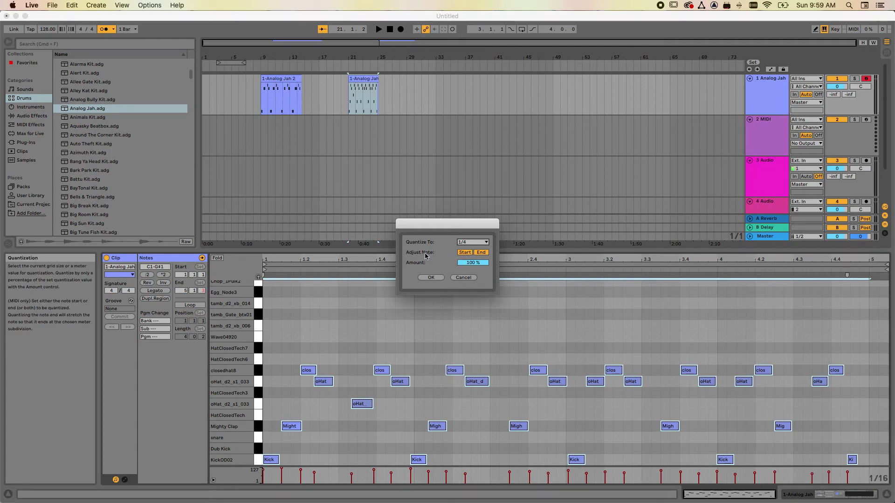
pyautogui.click(481, 255)
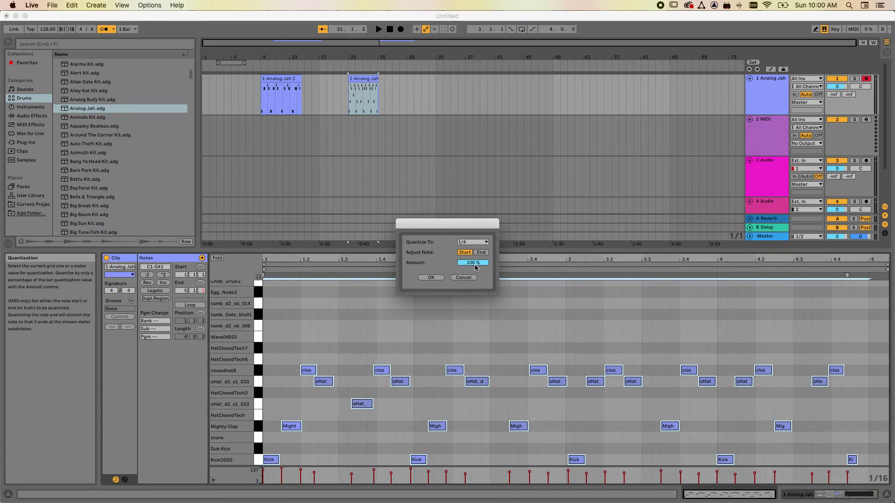
pyautogui.click(431, 278)
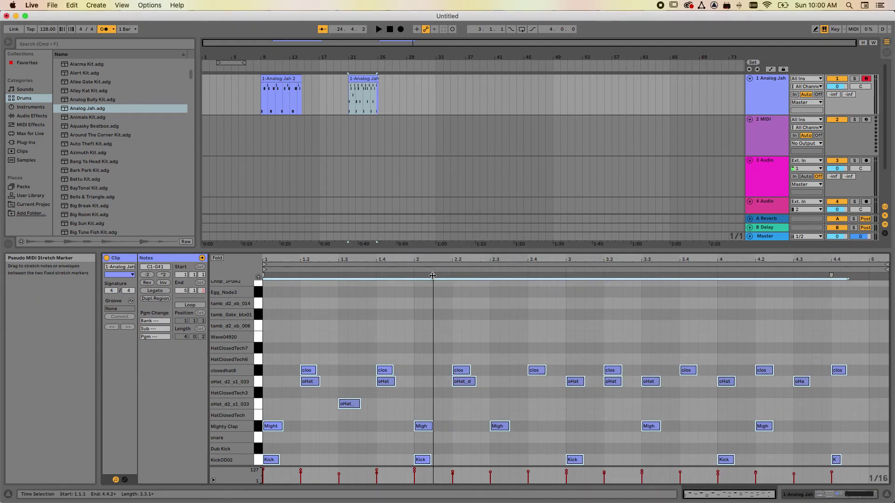
# Undo the quantize, redo it from the Edit menu, then undo it again
pyautogui.press('super+z')
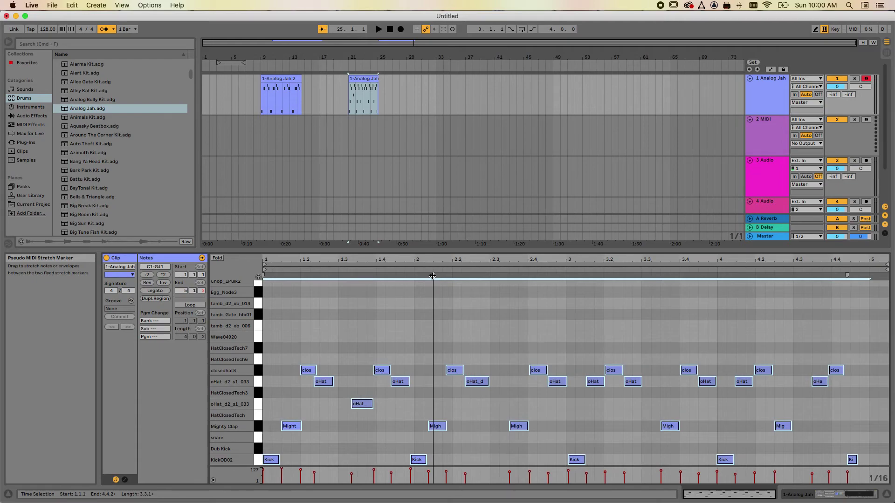
pyautogui.click(71, 5)
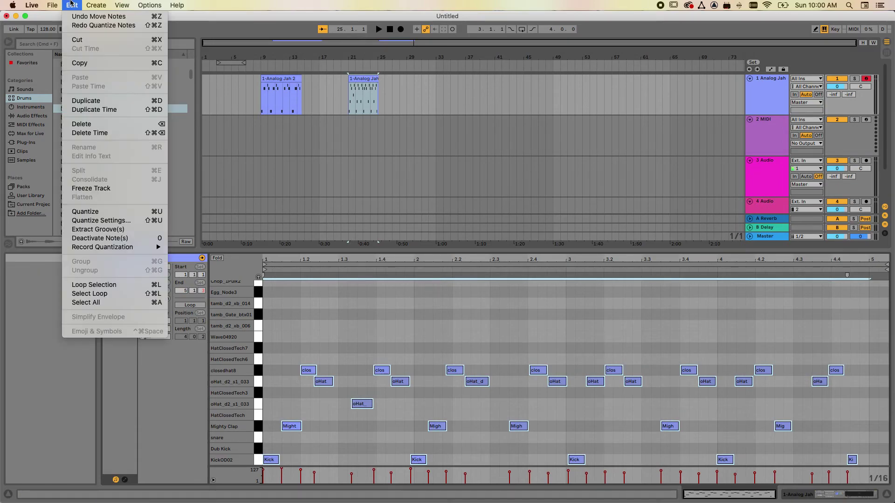
pyautogui.click(80, 26)
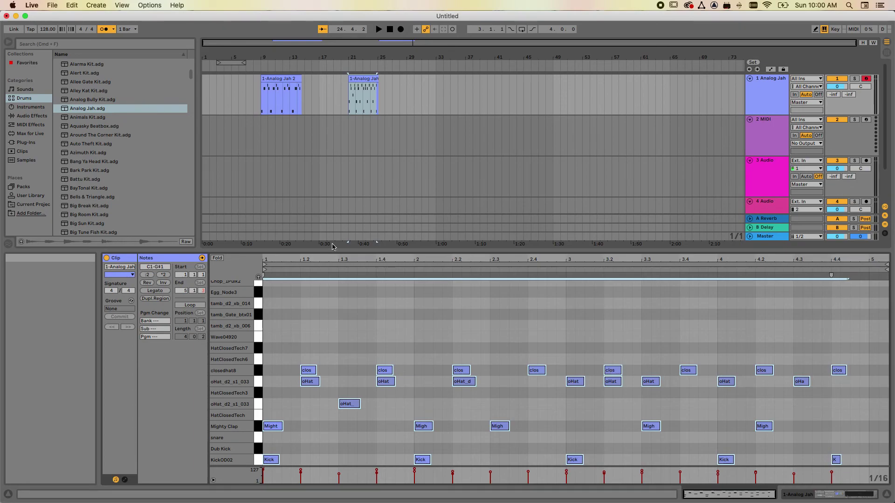
pyautogui.press('super+z')
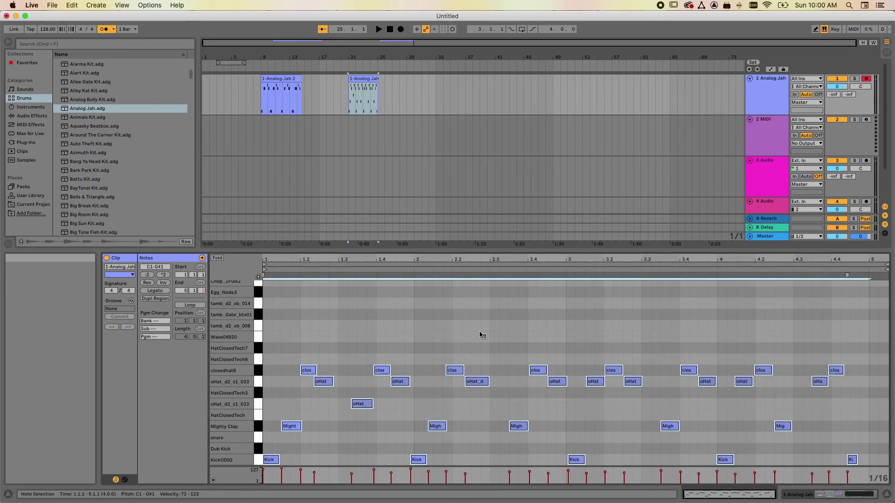
# Quantize the notes to a 1/8 grid, briefly trying 1/8T before settling on 1/8
pyautogui.rightClick(466, 330)
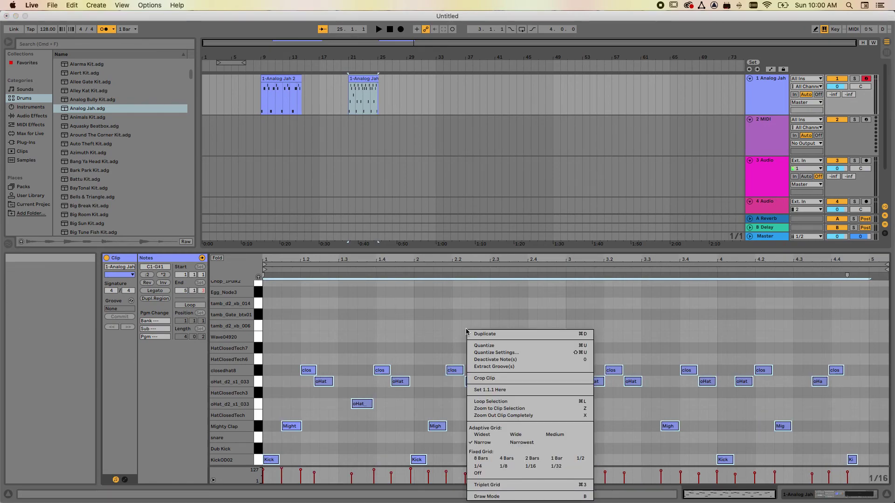
pyautogui.click(487, 352)
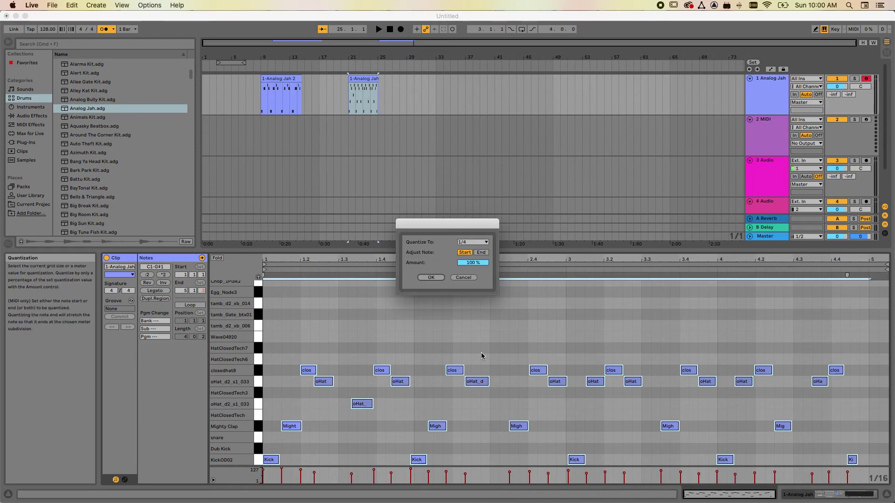
pyautogui.click(472, 242)
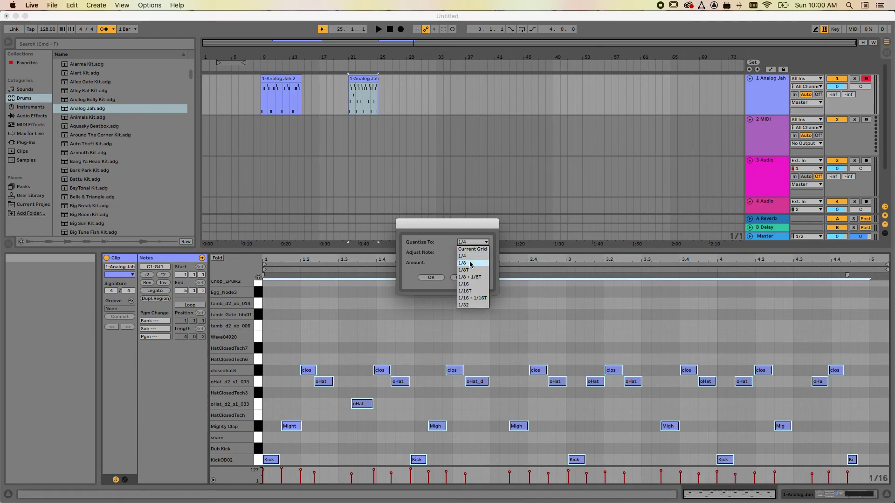
pyautogui.click(470, 263)
pyautogui.click(471, 243)
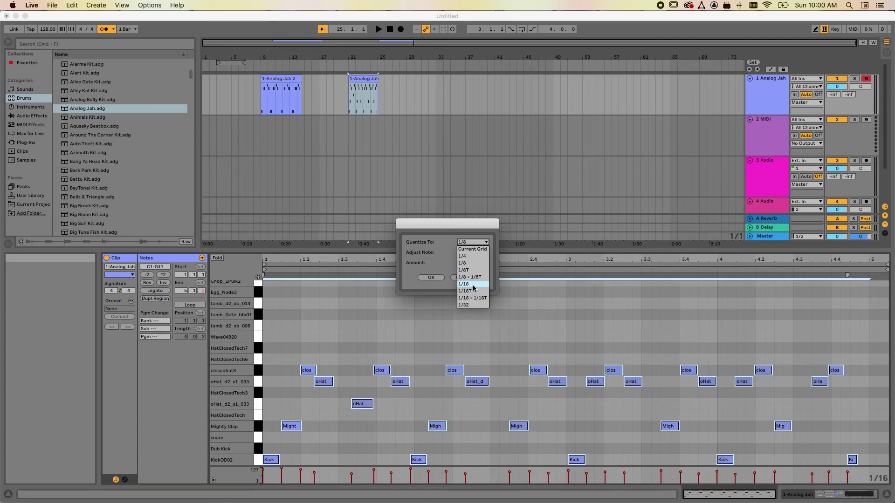
pyautogui.click(475, 270)
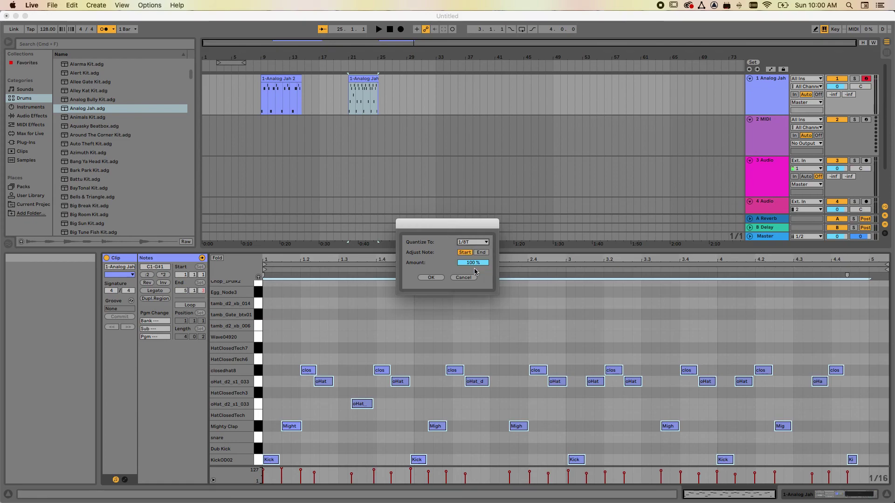
pyautogui.click(472, 242)
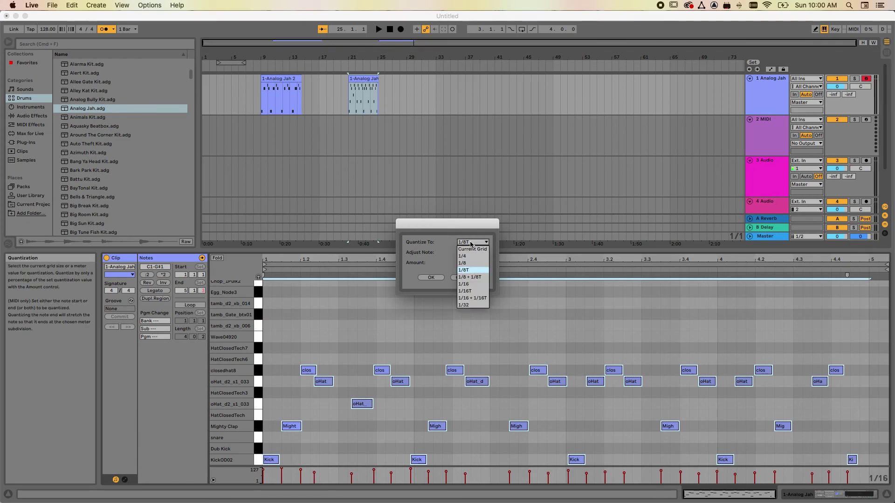
pyautogui.click(470, 263)
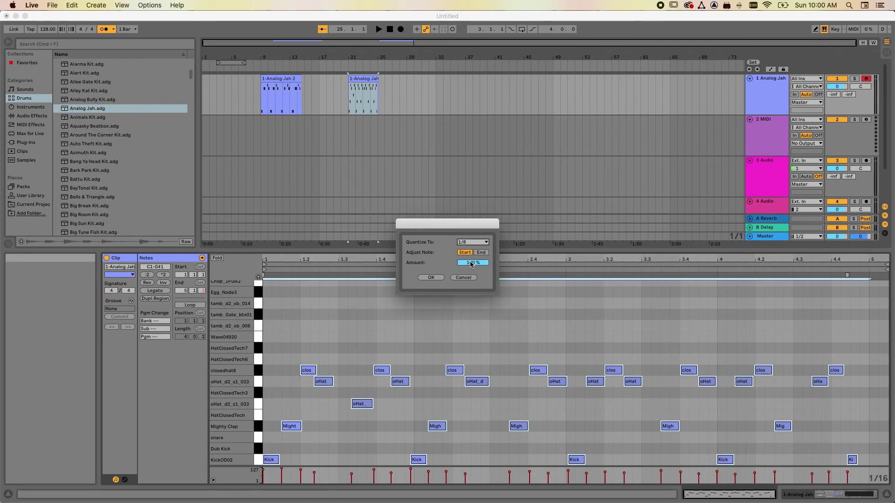
pyautogui.click(431, 278)
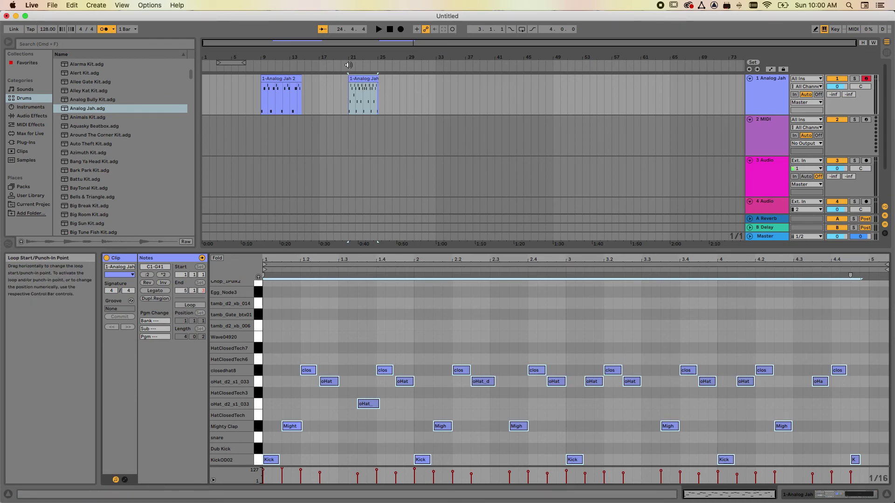
# After playback, shift the last hat pair a 16th earlier to 4.3.1 and heighten the arrangement
pyautogui.press('space')
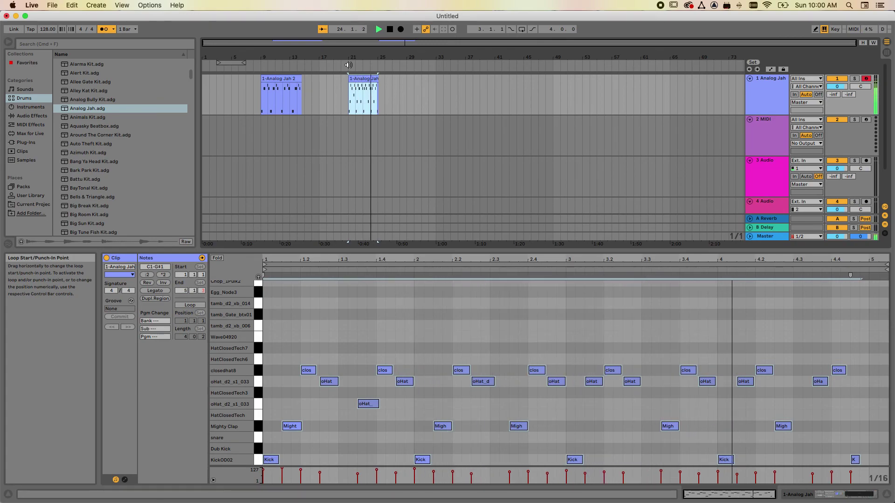
pyautogui.press('space')
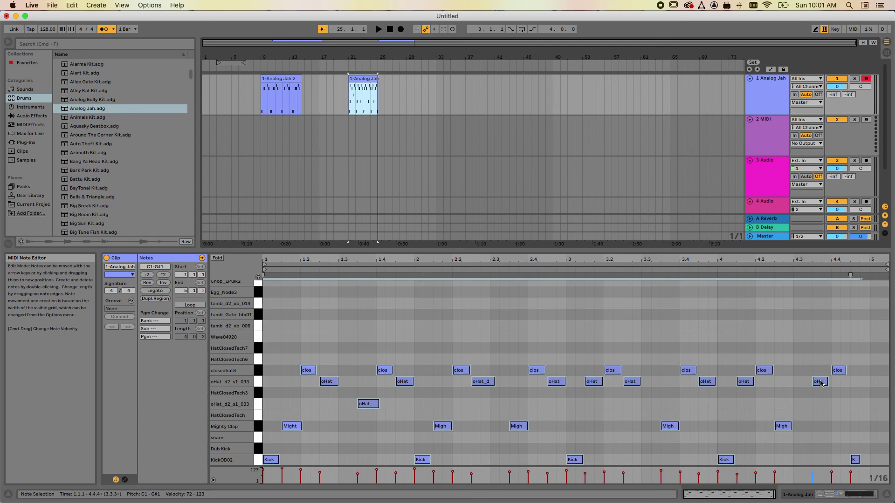
pyautogui.click(805, 357)
pyautogui.moveTo(805, 352); pyautogui.dragTo(801, 383)
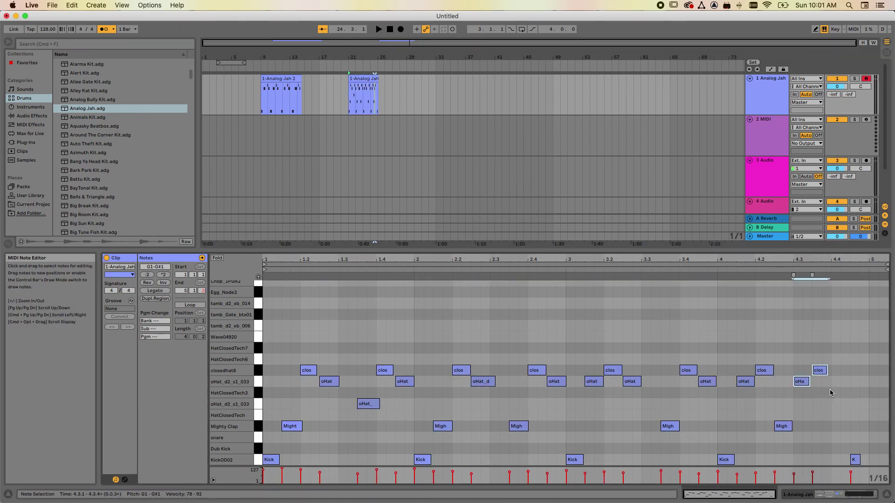
pyautogui.click(719, 327)
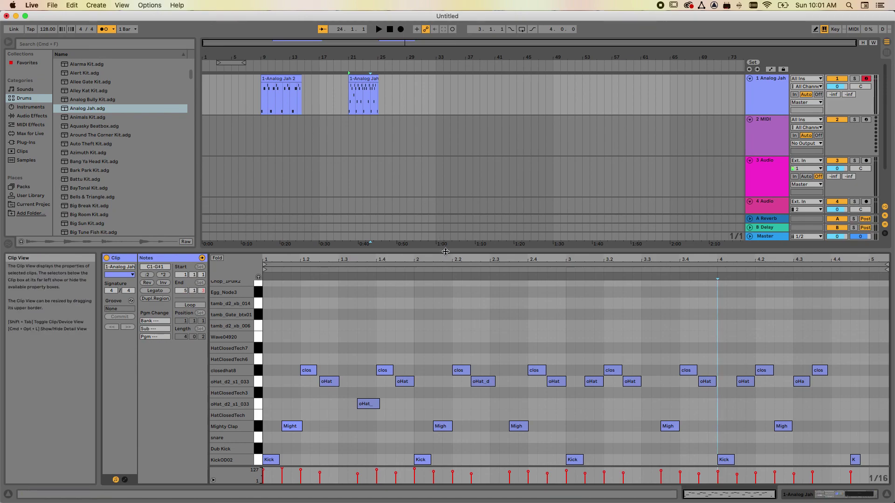
pyautogui.moveTo(445, 252); pyautogui.dragTo(445, 293)
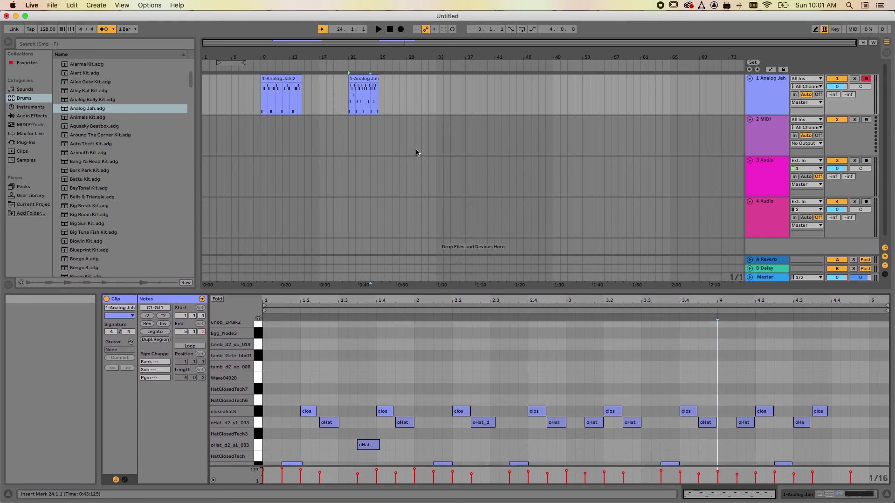